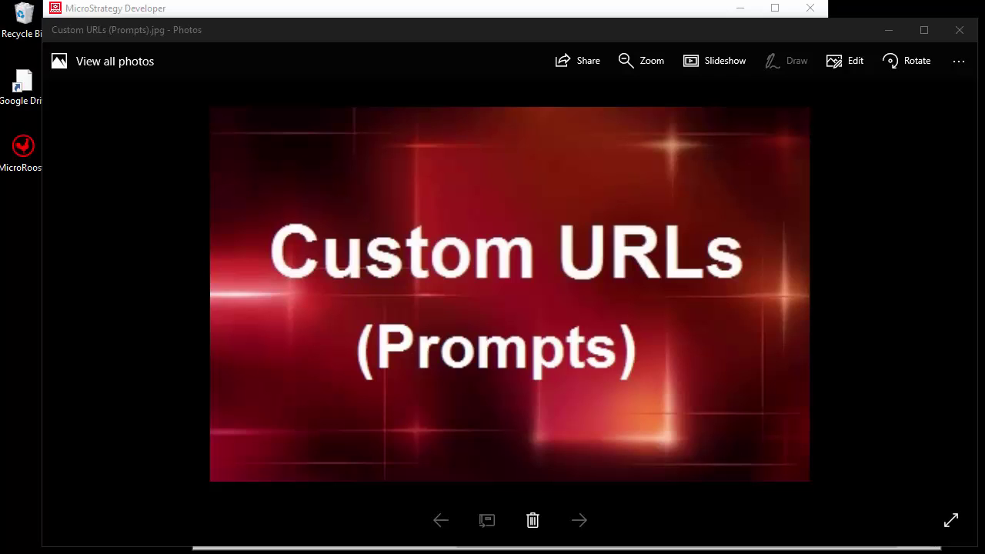
Review the Dashboard URLs notes, highlighting the date prompts and all prompt answers drill headings.
{"action": "key", "text": "alt+Tab"}
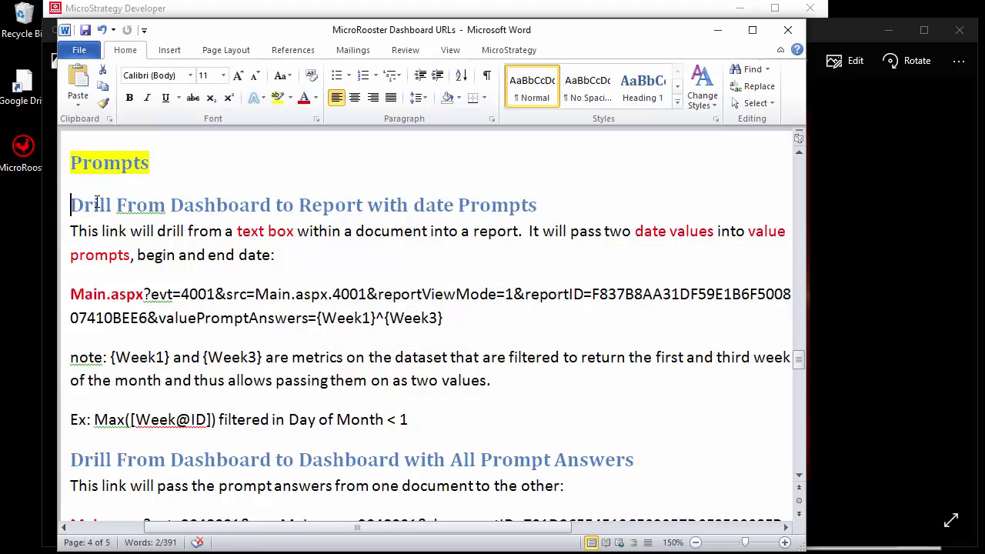
{"action": "left_click_drag", "start_coordinate": [115, 201], "coordinate": [547, 204]}
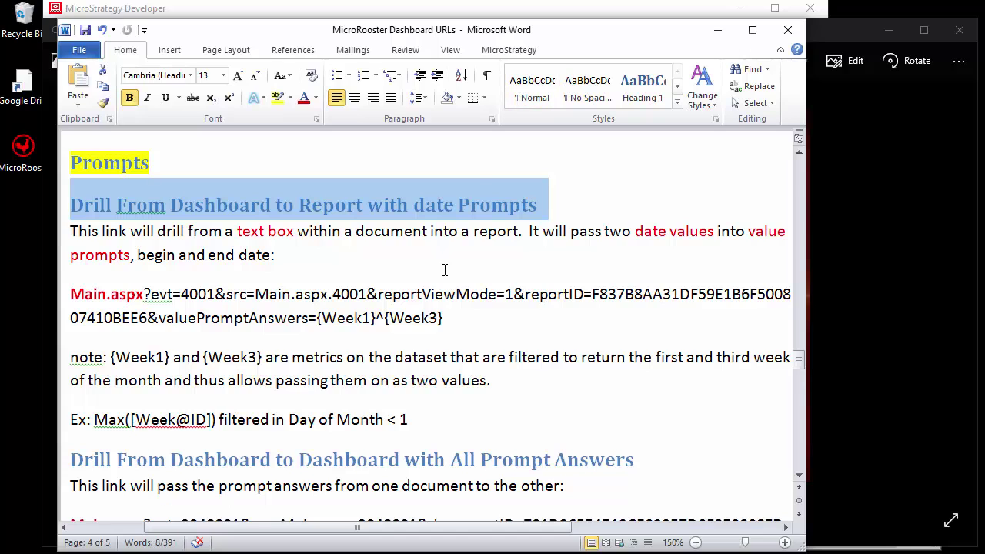
{"action": "scroll", "coordinate": [444, 270], "scroll_direction": "down", "scroll_amount": 3}
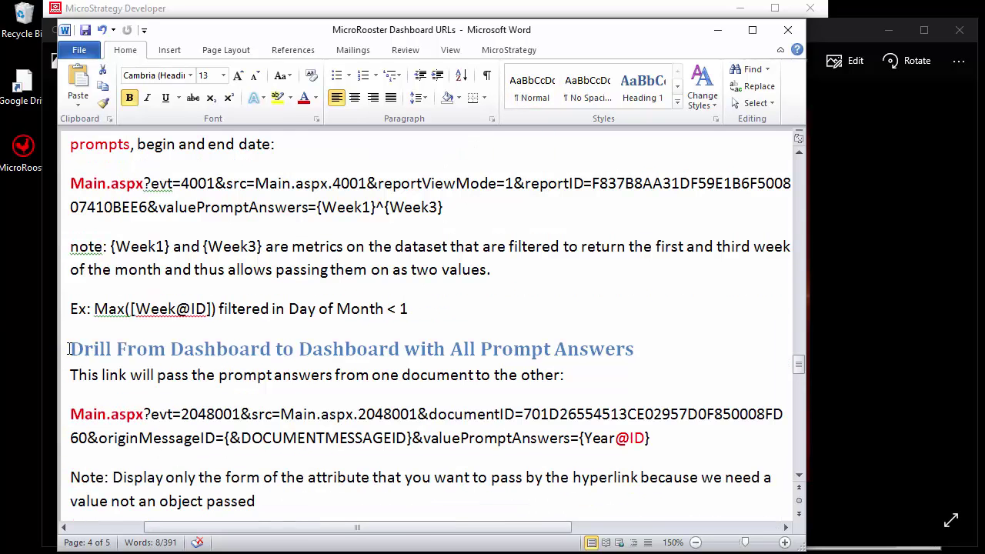
{"action": "left_click_drag", "start_coordinate": [69, 349], "coordinate": [617, 349]}
{"action": "scroll", "coordinate": [378, 351], "scroll_direction": "down", "scroll_amount": 6}
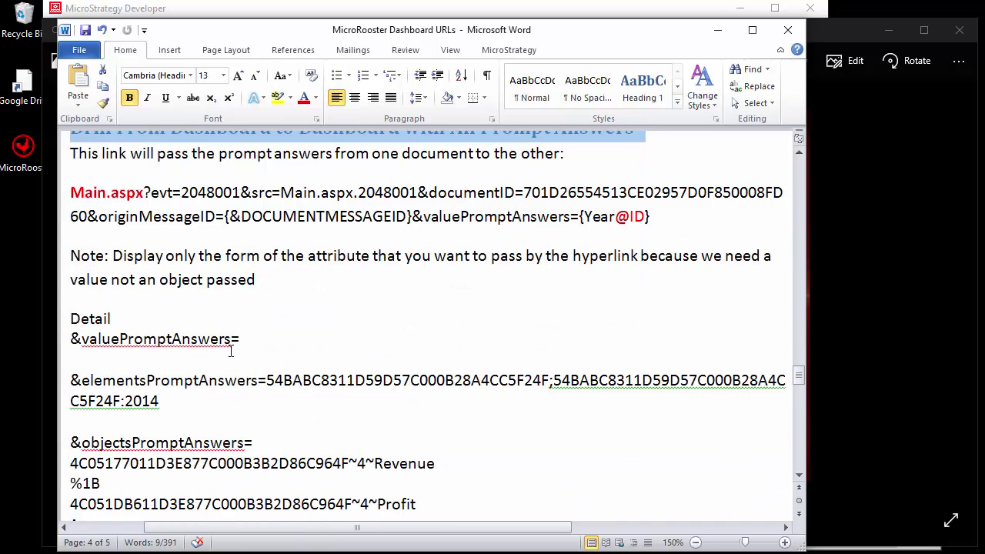
Highlight the valuePromptAnswers and elementsPromptAnswers parameters in the notes, then hide the notes.
{"action": "left_click_drag", "start_coordinate": [230, 340], "coordinate": [81, 340]}
{"action": "left_click_drag", "start_coordinate": [80, 380], "coordinate": [249, 398]}
{"action": "left_click_drag", "start_coordinate": [245, 443], "coordinate": [82, 443]}
{"action": "scroll", "coordinate": [364, 354], "scroll_direction": "up", "scroll_amount": 1}
{"action": "scroll", "coordinate": [364, 354], "scroll_direction": "up", "scroll_amount": 5}
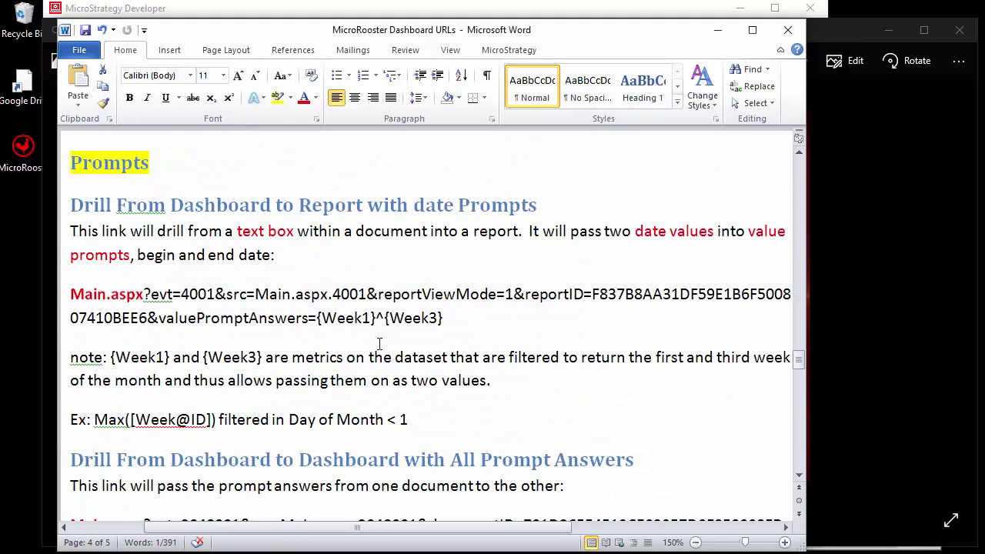
{"action": "left_click", "coordinate": [717, 30]}
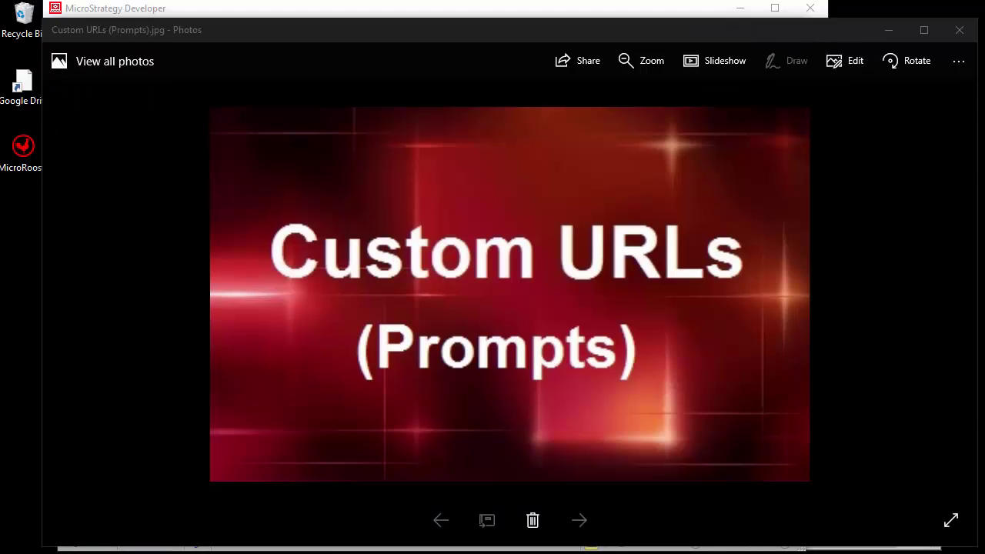
In Developer, edit Category Sales Report and inspect the ThisYear metric formula without changes.
{"action": "key", "text": "alt+Tab"}
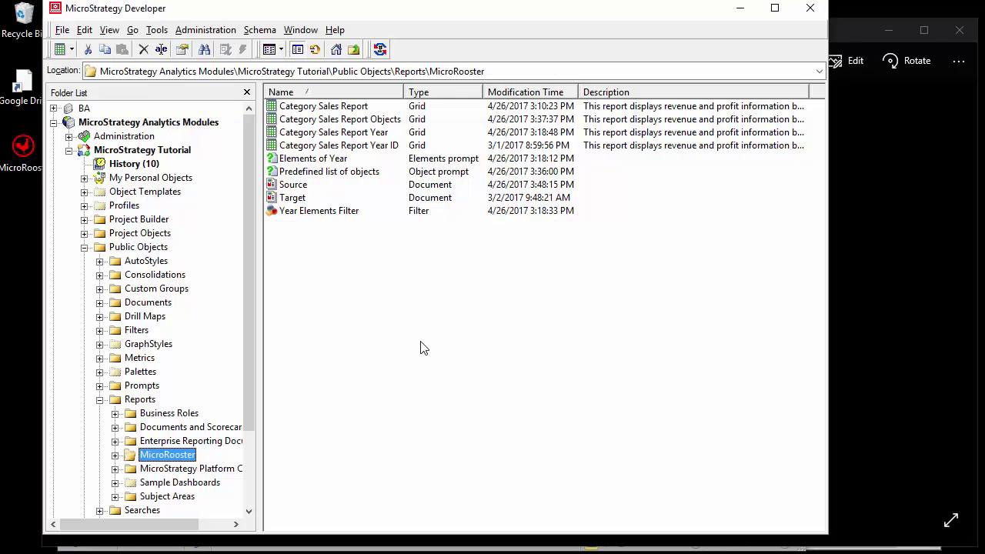
{"action": "left_click", "coordinate": [333, 108]}
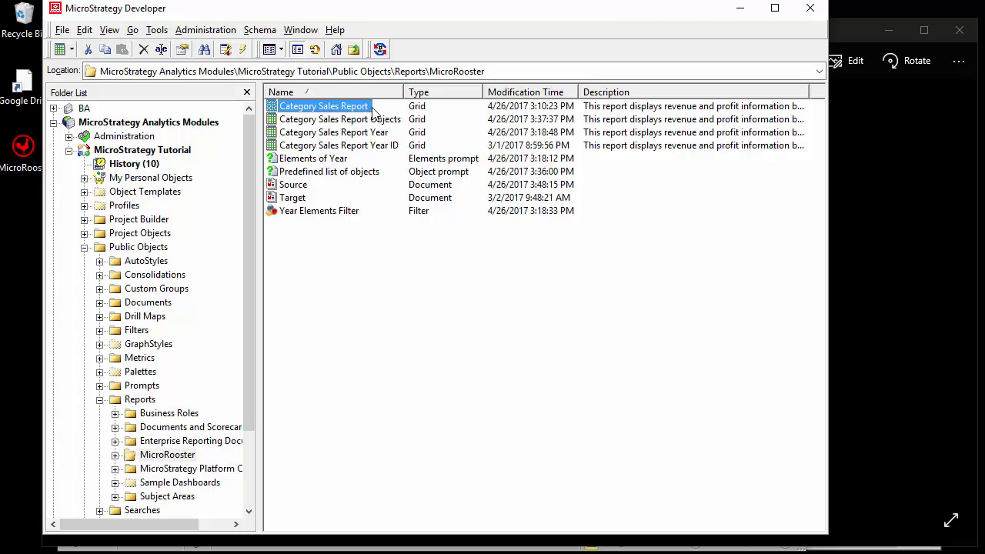
{"action": "double_click", "coordinate": [324, 111]}
{"action": "left_click", "coordinate": [351, 177]}
{"action": "right_click", "coordinate": [351, 177]}
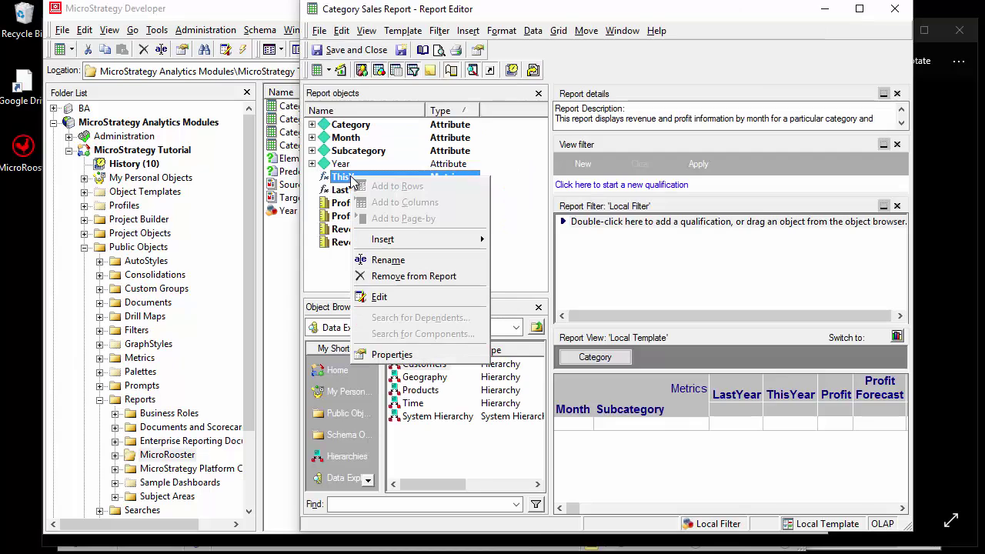
{"action": "left_click", "coordinate": [415, 298]}
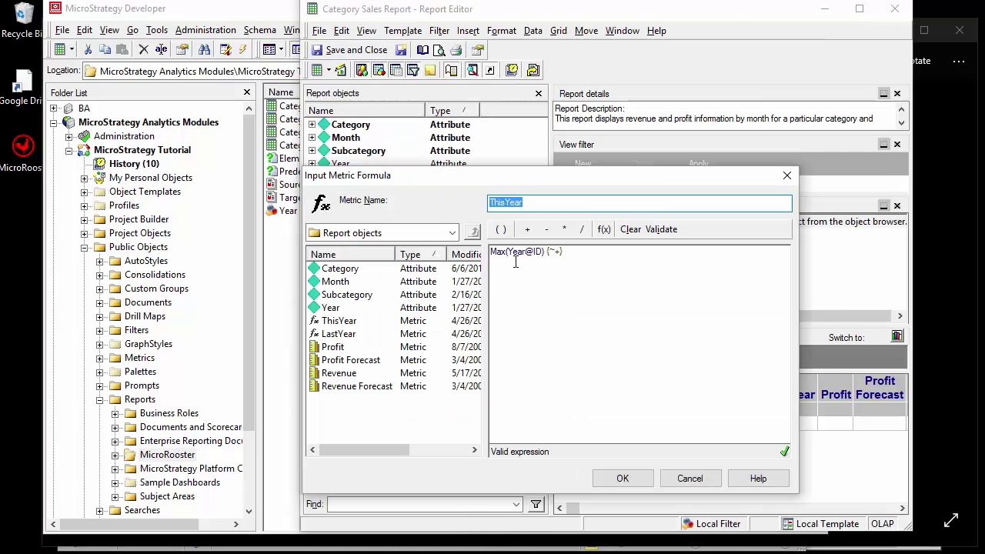
{"action": "left_click", "coordinate": [690, 478]}
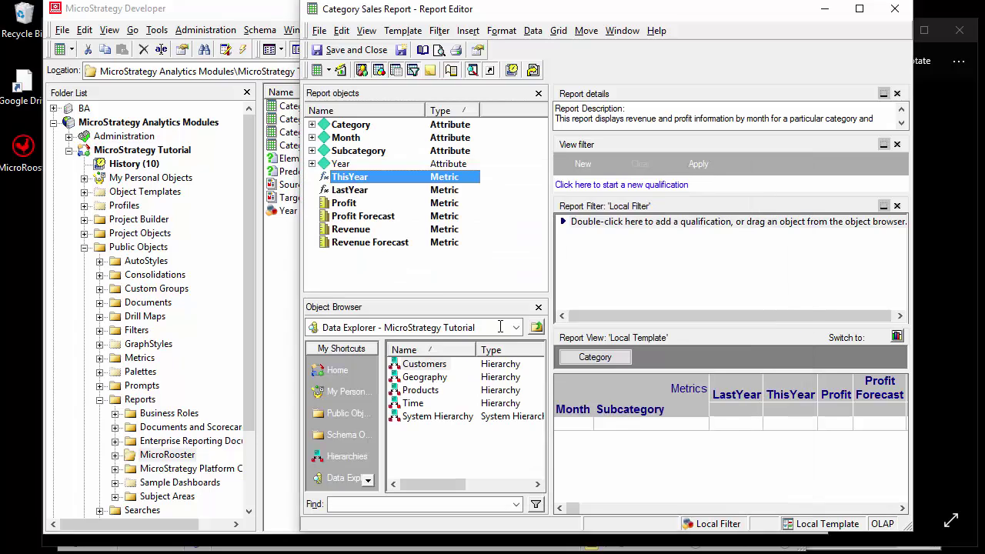
Inspect the LastYear metric formula, then save and close Category Sales Report.
{"action": "left_click", "coordinate": [349, 193]}
{"action": "right_click", "coordinate": [349, 193]}
{"action": "left_click", "coordinate": [381, 310]}
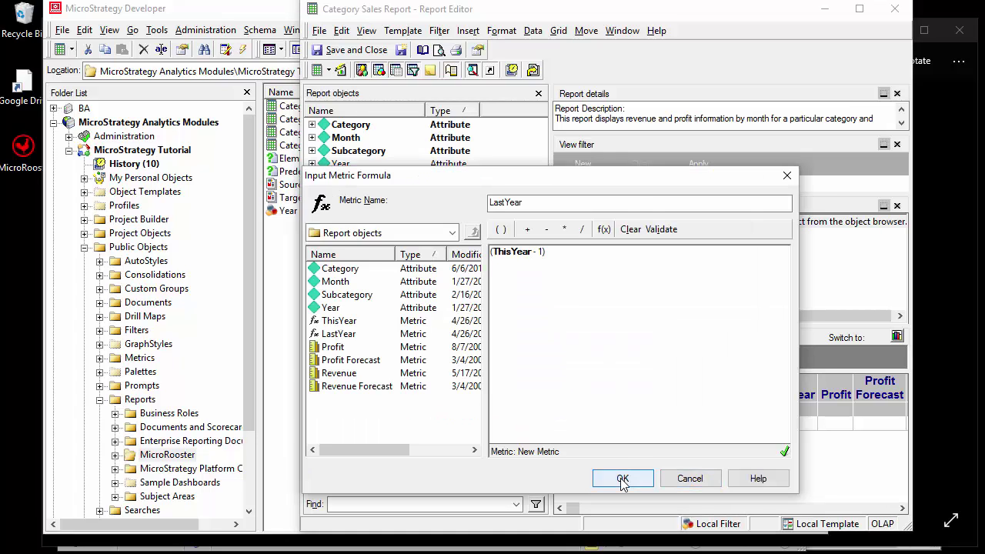
{"action": "left_click", "coordinate": [623, 477]}
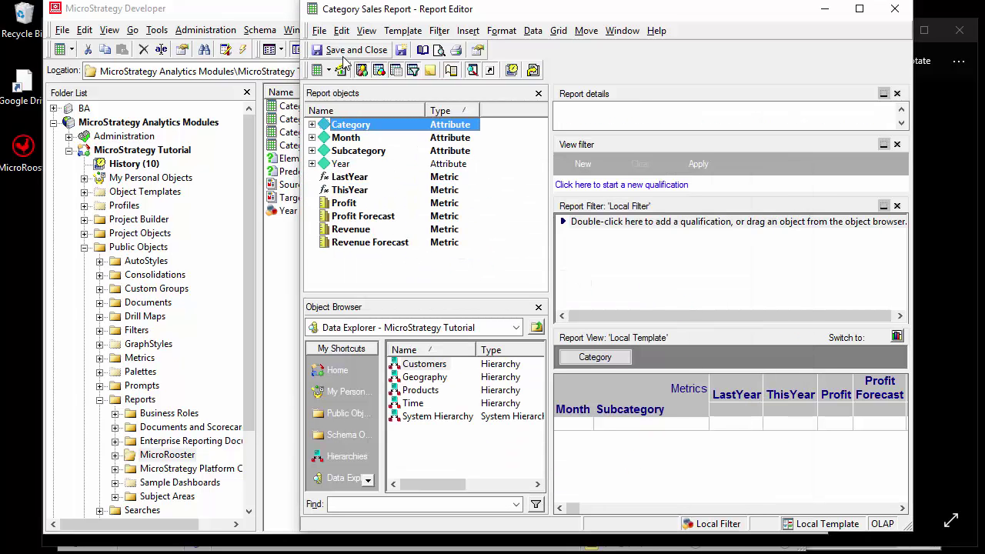
{"action": "left_click", "coordinate": [351, 50]}
Open Category Sales Report Year for editing and review its Elements of Year prompt definition.
{"action": "right_click", "coordinate": [363, 138]}
{"action": "left_click", "coordinate": [390, 235]}
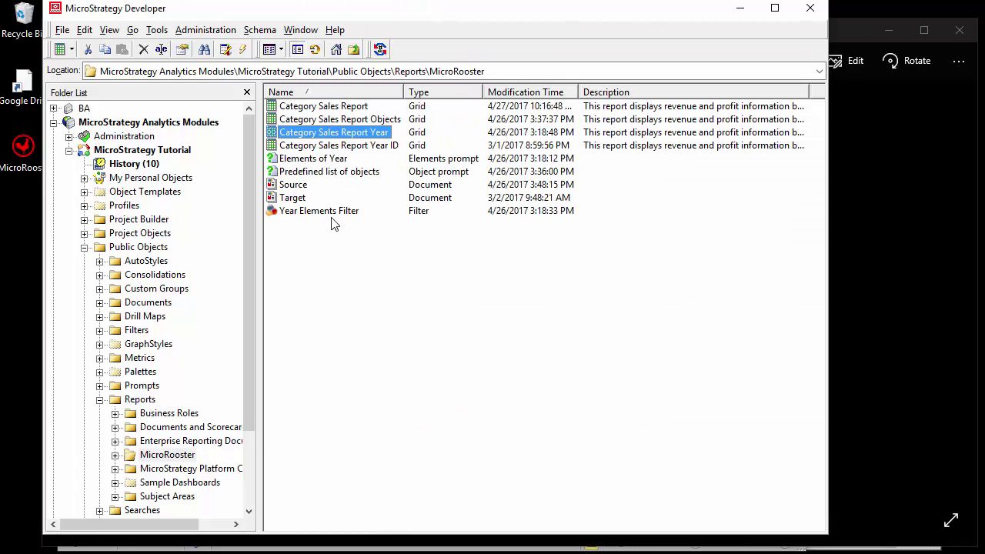
{"action": "double_click", "coordinate": [317, 159]}
{"action": "left_click", "coordinate": [648, 117]}
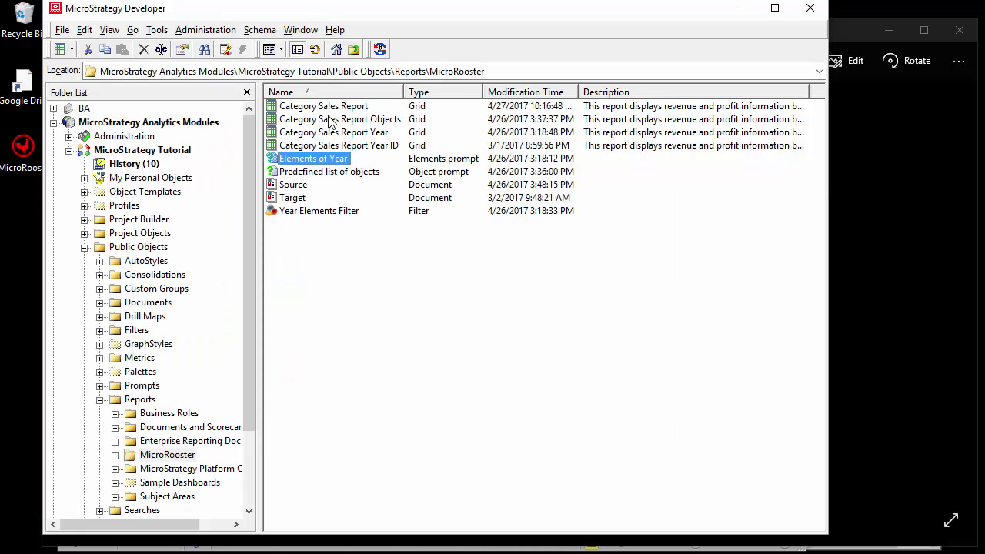
{"action": "right_click", "coordinate": [351, 151]}
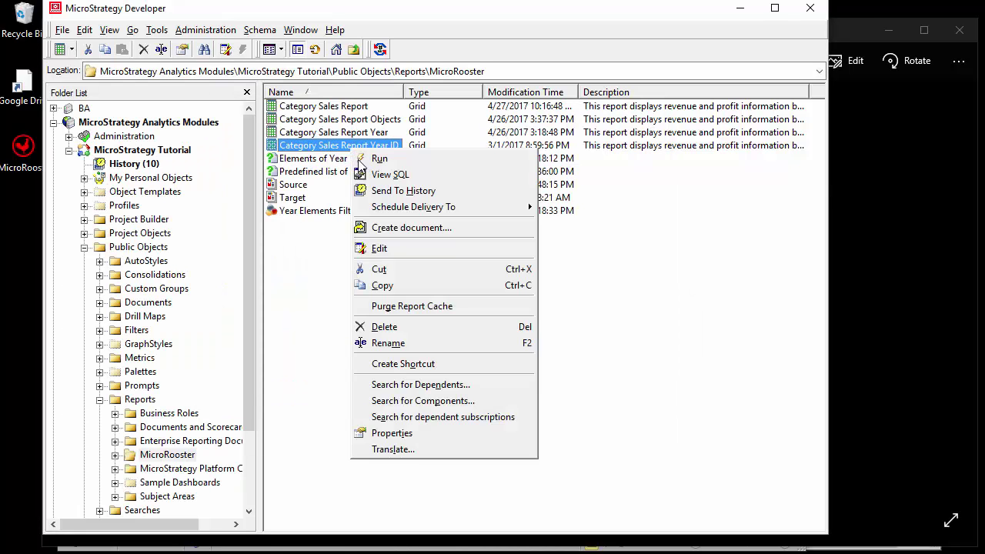
{"action": "left_click", "coordinate": [381, 251]}
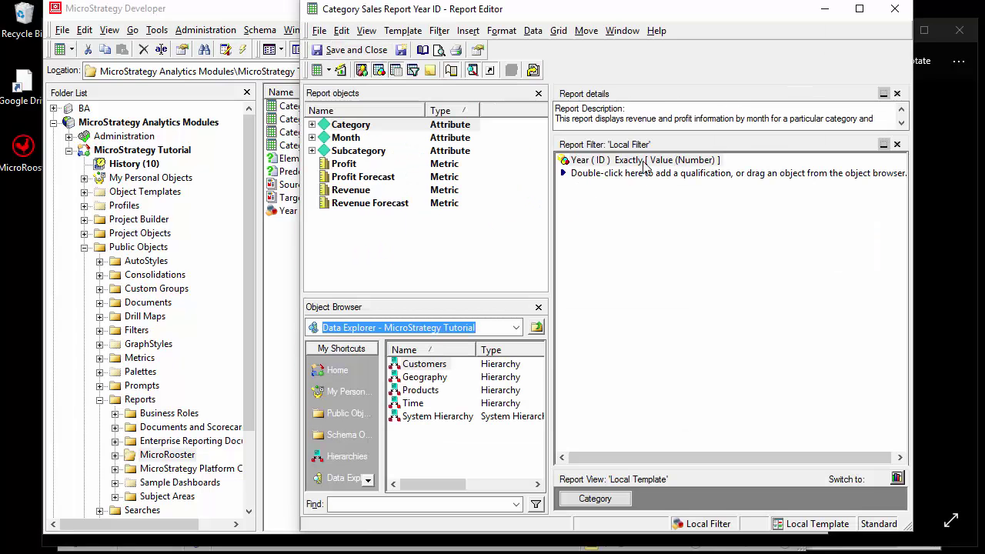
{"action": "key", "text": "alt+F4"}
{"action": "left_click", "coordinate": [331, 120]}
{"action": "right_click", "coordinate": [331, 120]}
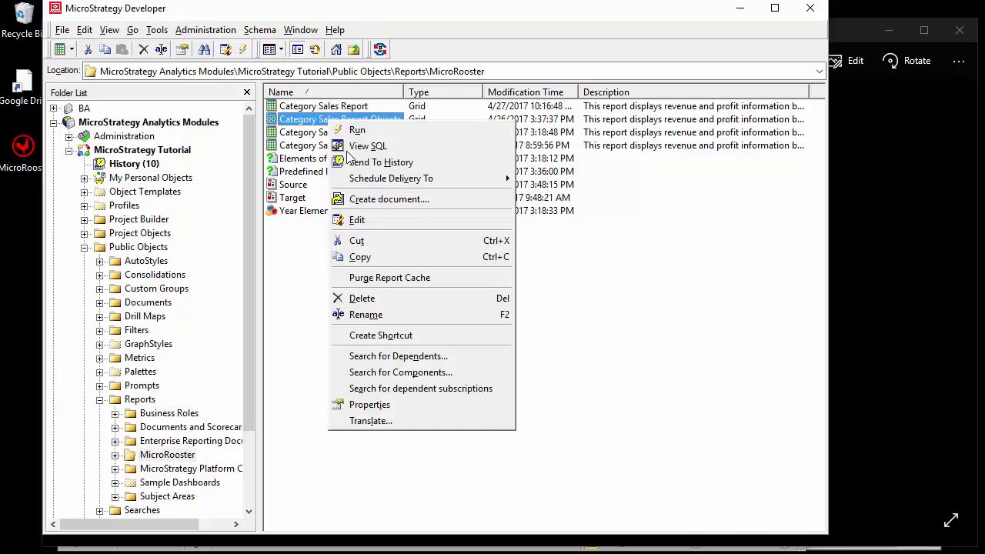
{"action": "left_click", "coordinate": [358, 220]}
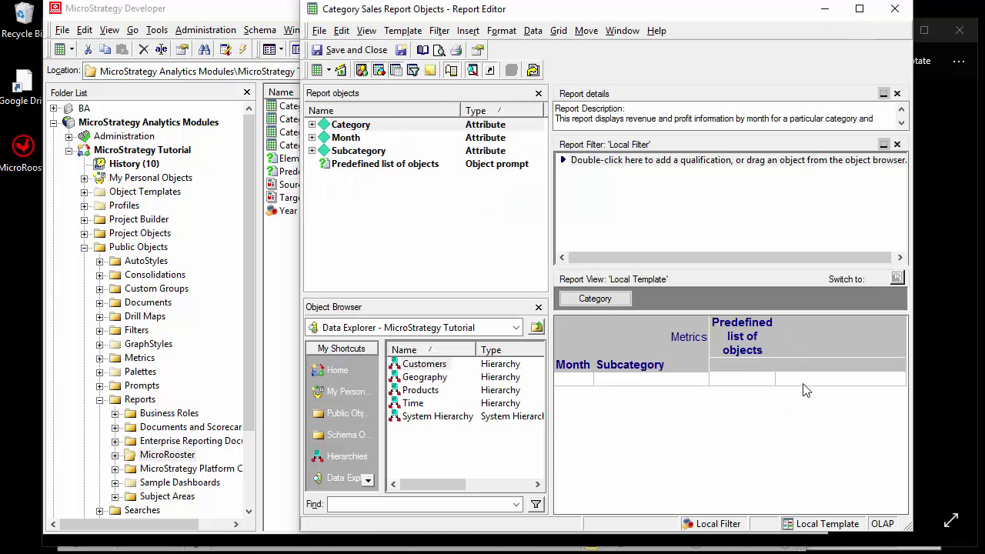
{"action": "left_click", "coordinate": [895, 9]}
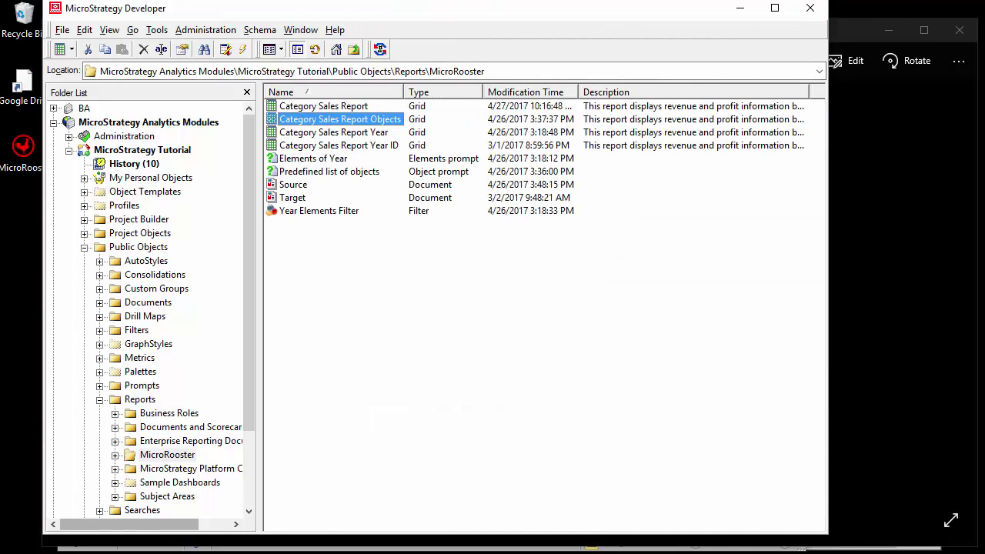
{"action": "key", "text": "alt+Tab"}
{"action": "key", "text": "alt+Tab"}
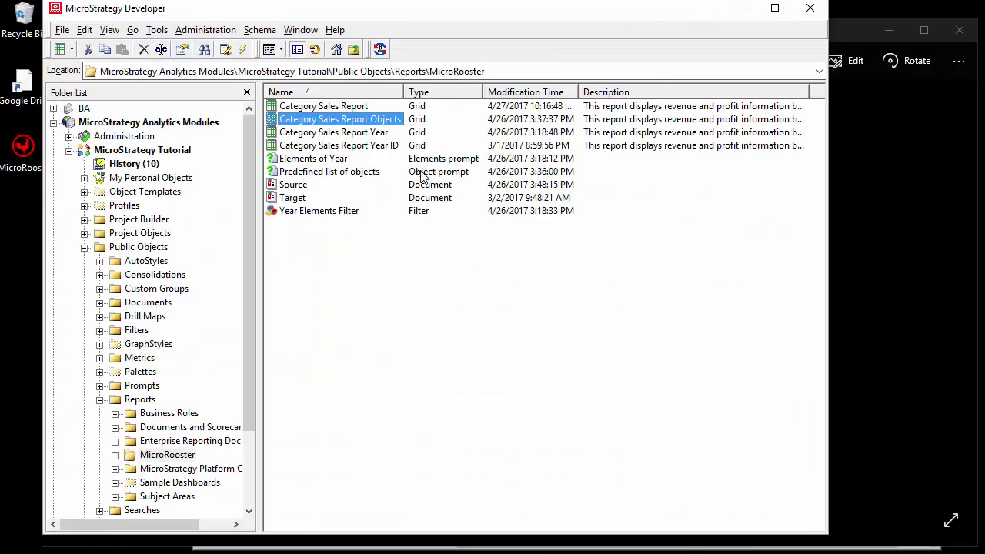
Edit the Source document and select the full hyperlink URL in the Value to report text box's properties.
{"action": "right_click", "coordinate": [298, 186]}
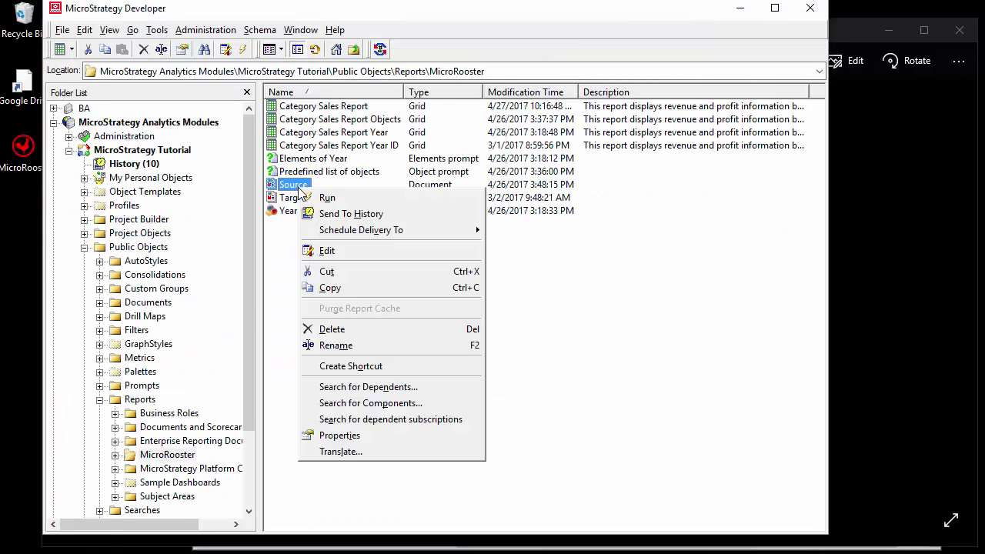
{"action": "left_click", "coordinate": [327, 251]}
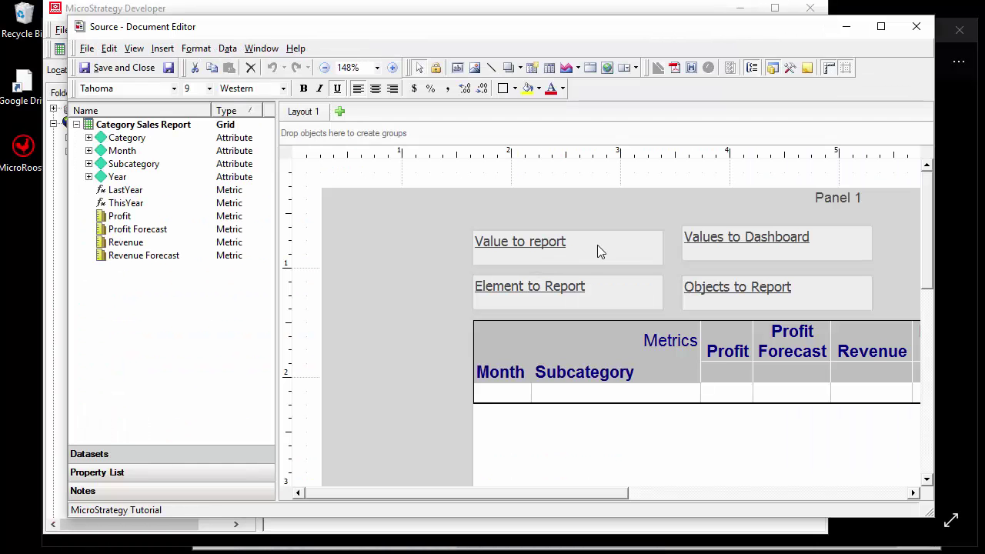
{"action": "left_click", "coordinate": [598, 246]}
{"action": "right_click", "coordinate": [598, 246]}
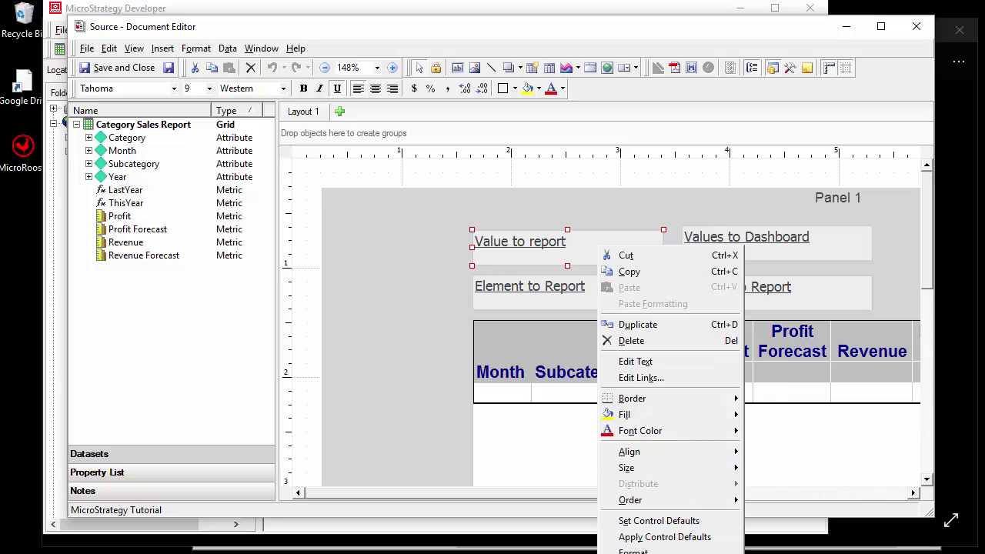
{"action": "left_click", "coordinate": [639, 553]}
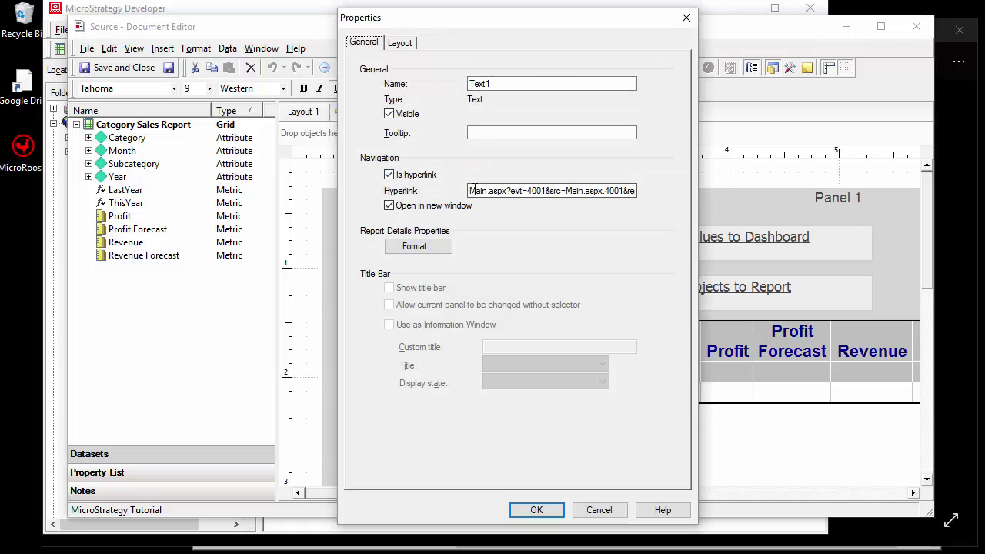
{"action": "left_click_drag", "start_coordinate": [475, 191], "coordinate": [669, 196]}
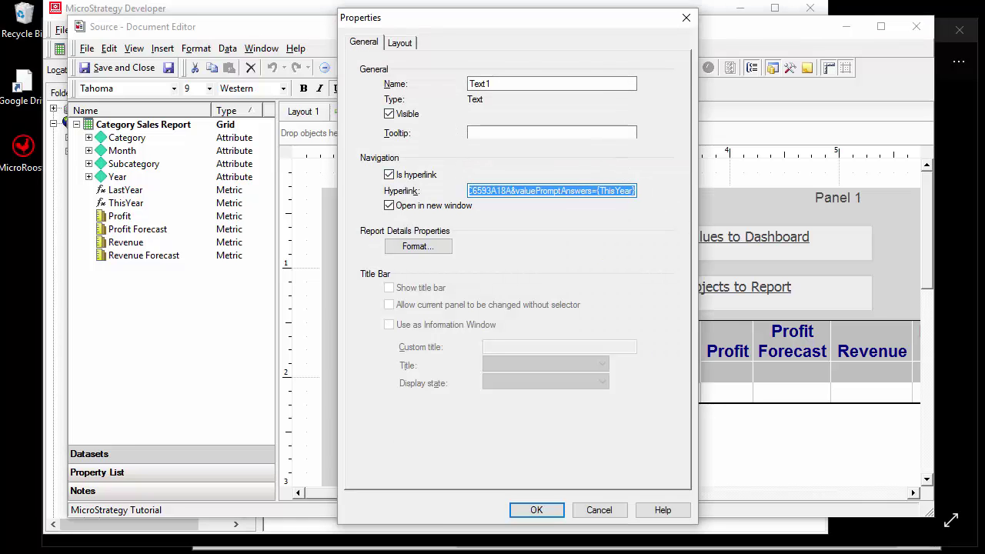
Paste the Text1 hyperlink into Notepad and highlight event 4001 and the report ID.
{"action": "key", "text": "alt+Tab"}
{"action": "key", "text": "ctrl+v"}
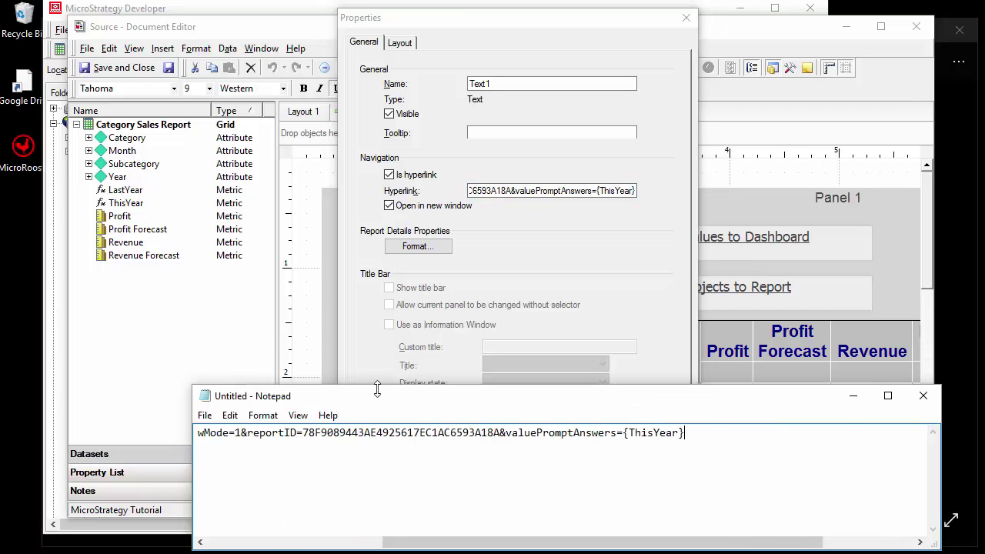
{"action": "left_click_drag", "start_coordinate": [382, 401], "coordinate": [365, 276]}
{"action": "left_click_drag", "start_coordinate": [611, 412], "coordinate": [398, 406]}
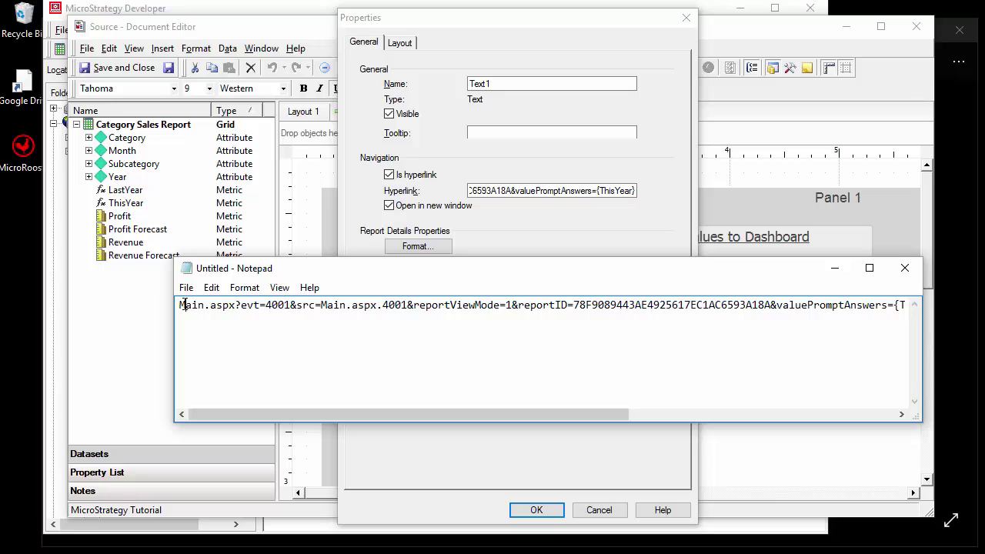
{"action": "left_click_drag", "start_coordinate": [183, 306], "coordinate": [291, 308]}
{"action": "left_click_drag", "start_coordinate": [367, 415], "coordinate": [509, 416]}
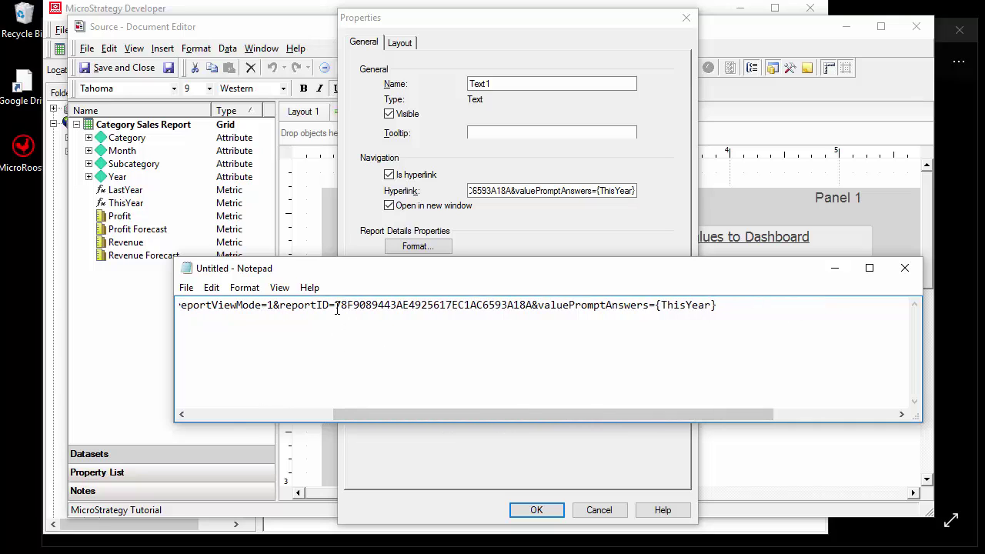
{"action": "left_click_drag", "start_coordinate": [337, 310], "coordinate": [766, 305]}
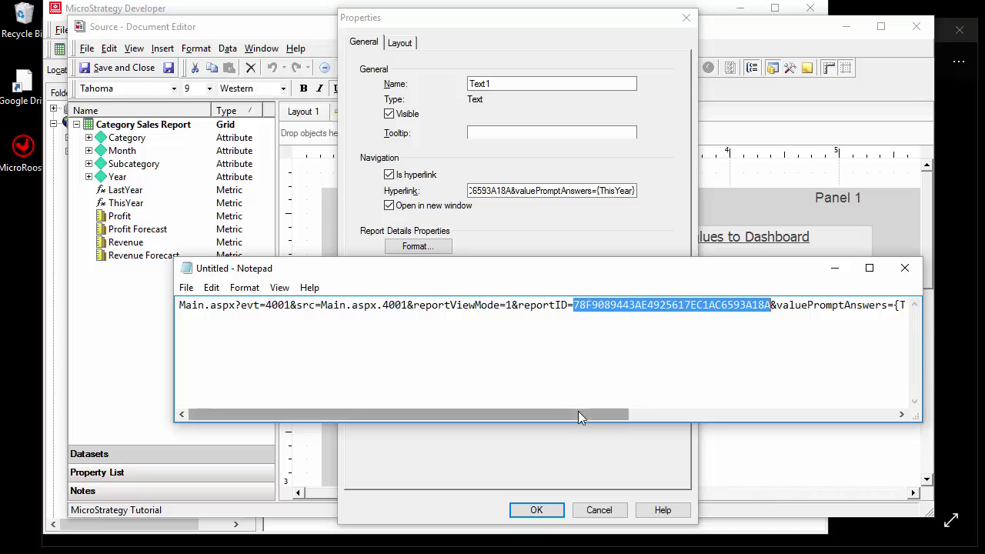
Highlight valuePromptAnswers={ThisYear} and its ThisYear placeholder, try a short note, then minimise Notepad.
{"action": "left_click_drag", "start_coordinate": [578, 411], "coordinate": [845, 418]}
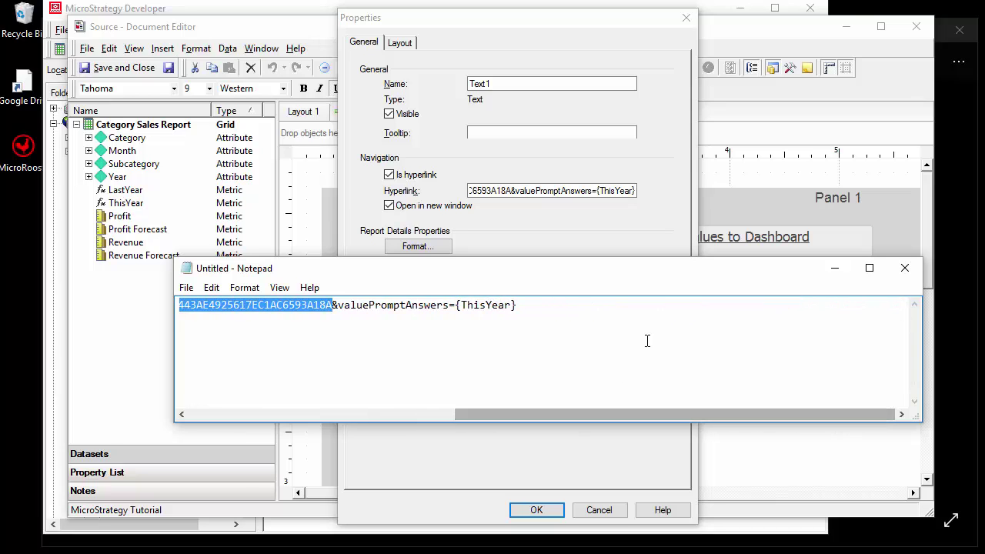
{"action": "left_click_drag", "start_coordinate": [332, 305], "coordinate": [529, 309]}
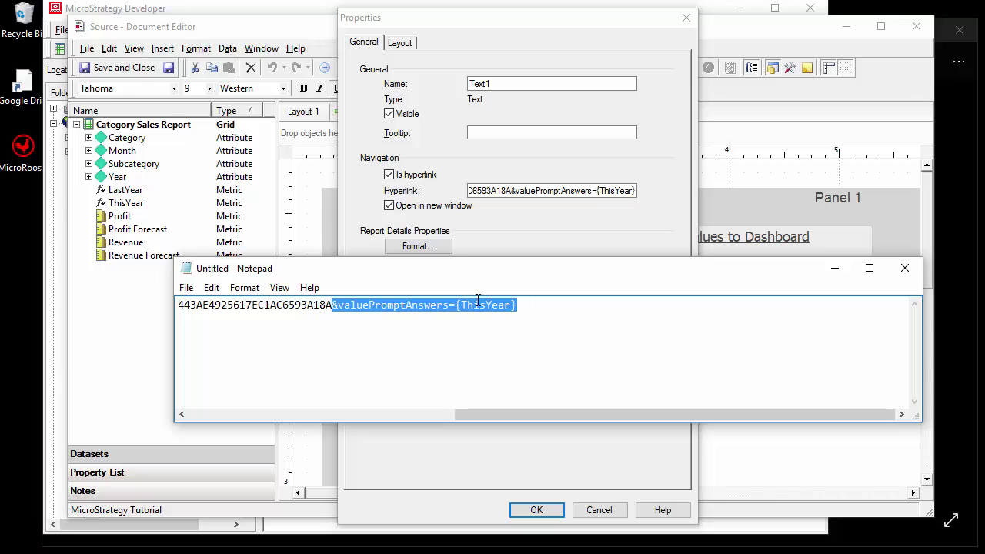
{"action": "left_click", "coordinate": [504, 306]}
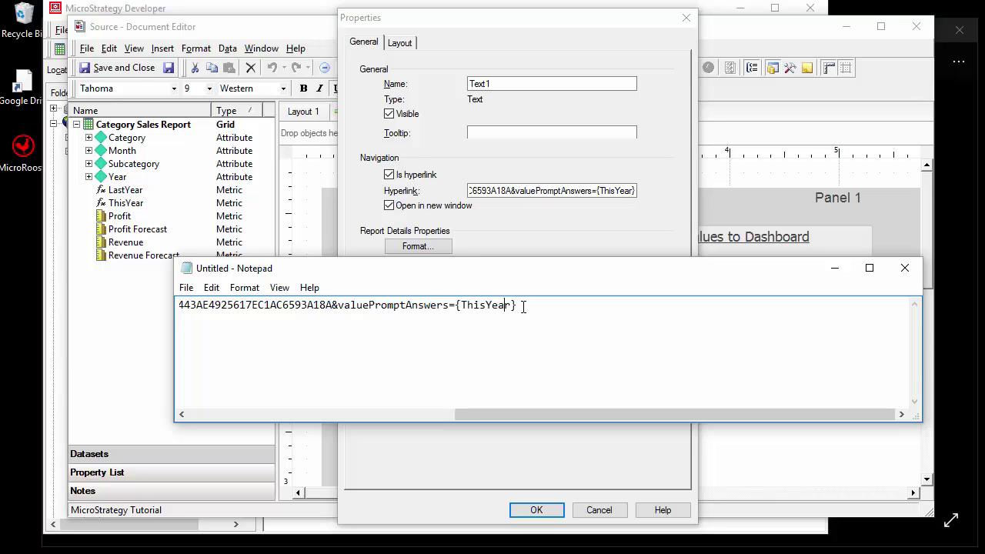
{"action": "left_click_drag", "start_coordinate": [514, 305], "coordinate": [456, 304]}
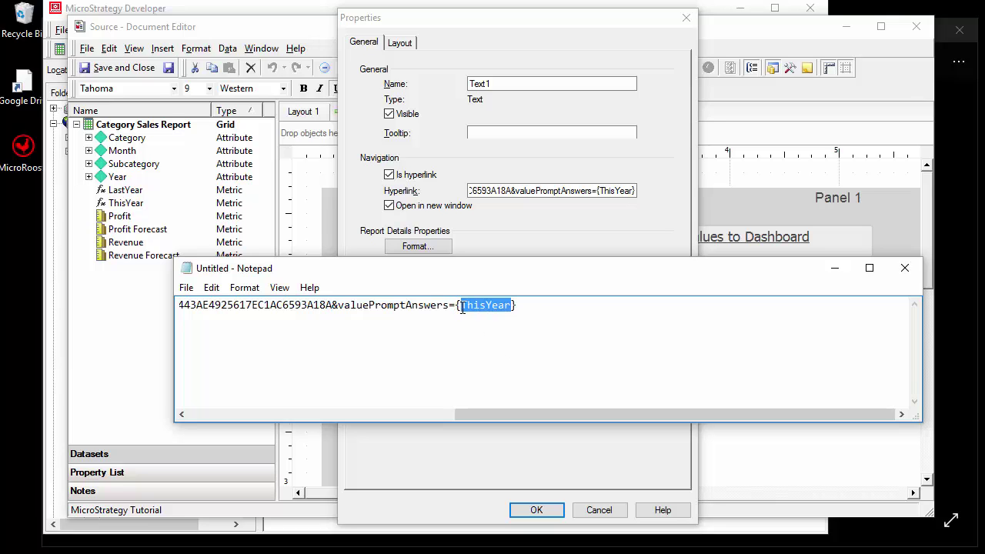
{"action": "key", "text": "End"}
{"action": "type", "text": "a v"}
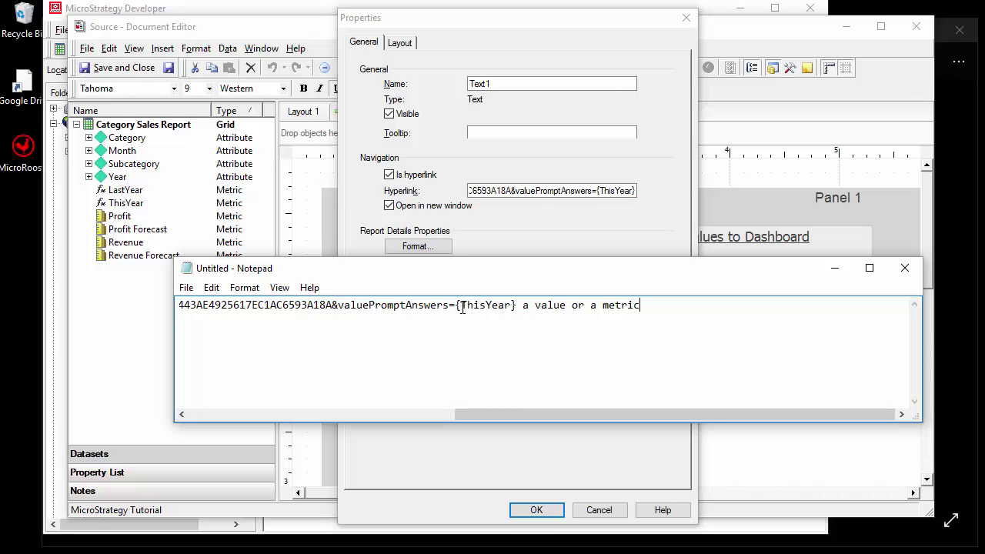
{"action": "key", "text": "ctrl+z"}
{"action": "left_click", "coordinate": [836, 268]}
Close Text1 properties, run Source in Web and follow Value to report to the 2016 Year ID report.
{"action": "left_click", "coordinate": [569, 194]}
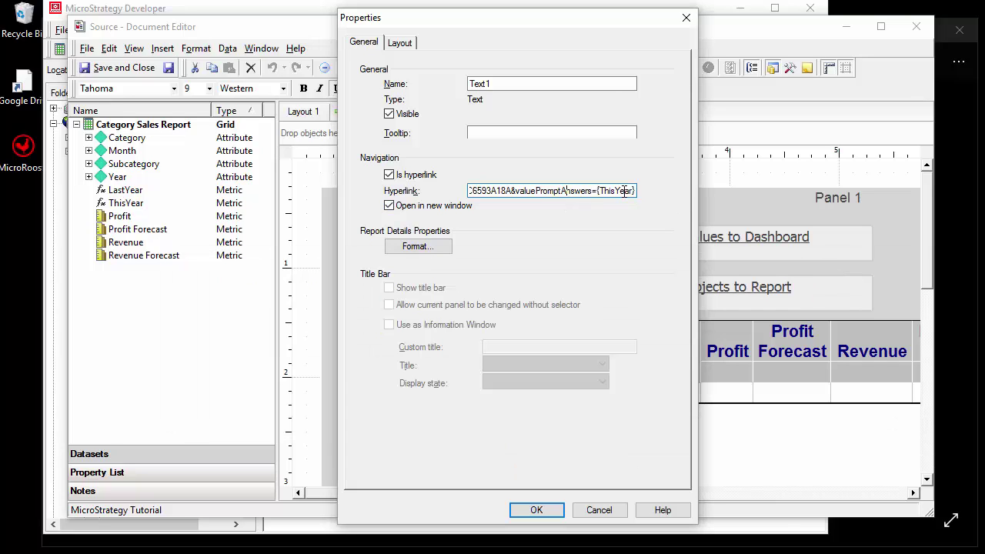
{"action": "left_click", "coordinate": [550, 511]}
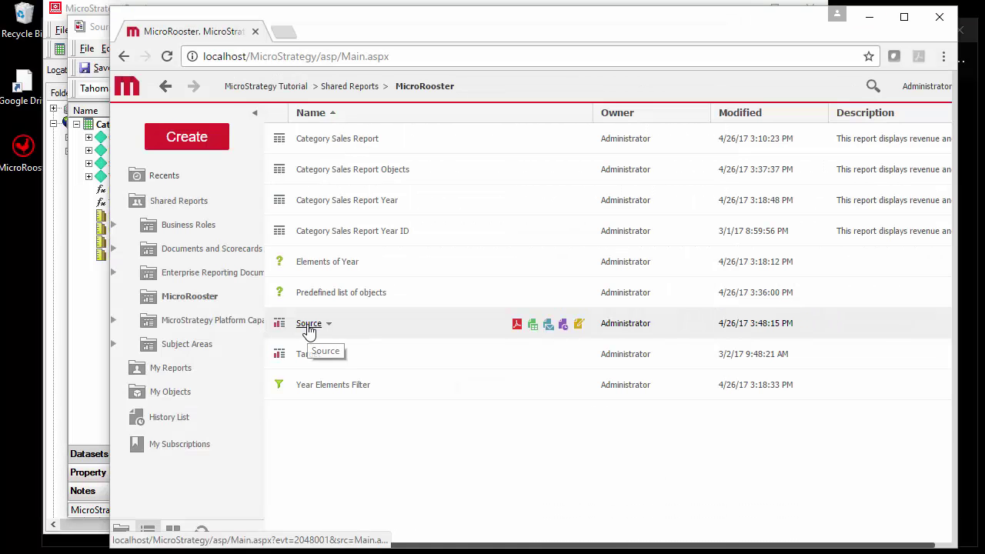
{"action": "left_click", "coordinate": [309, 324]}
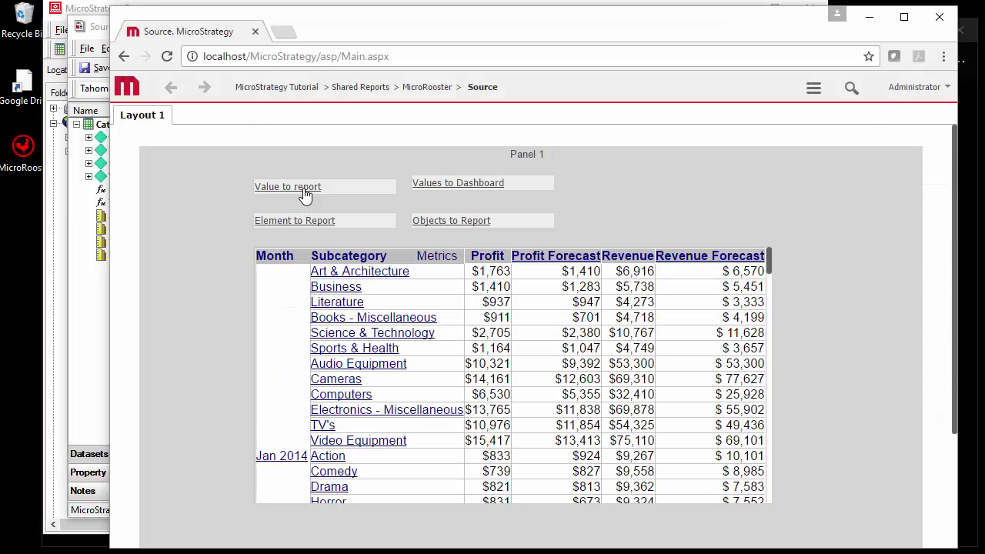
{"action": "left_click", "coordinate": [304, 190]}
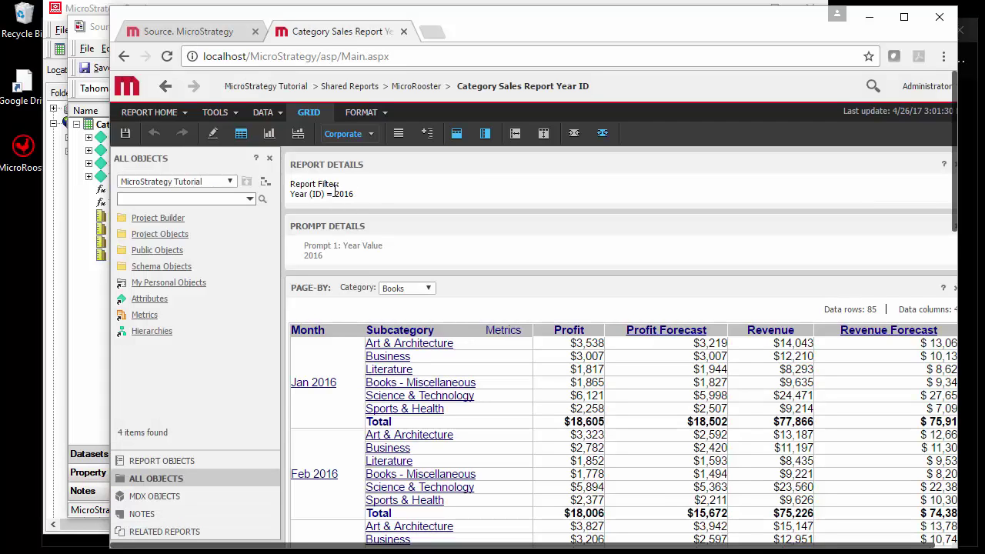
{"action": "left_click", "coordinate": [180, 30]}
{"action": "left_click", "coordinate": [814, 89]}
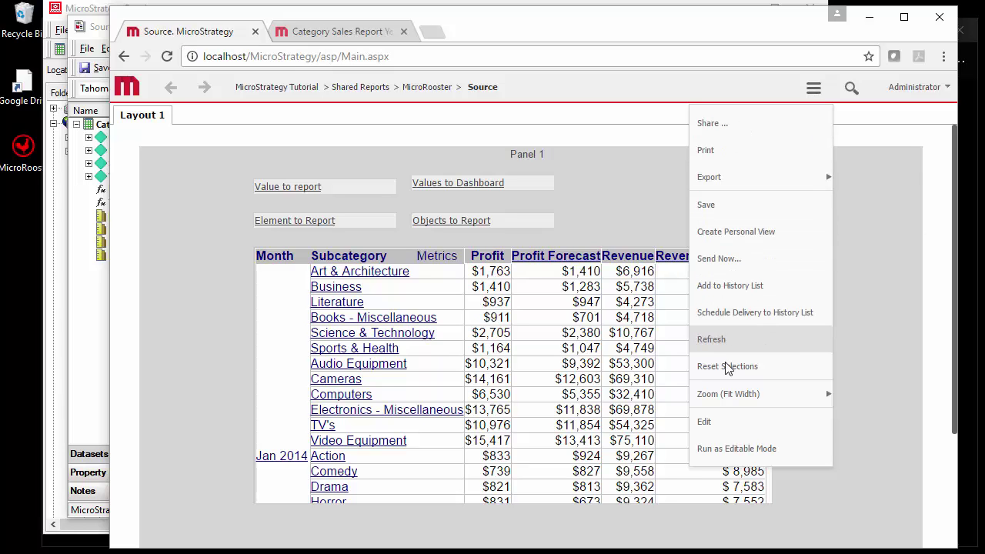
Edit Source, change the Value to report hyperlink to end valuePromptAnswers=2014, and save.
{"action": "left_click", "coordinate": [720, 421]}
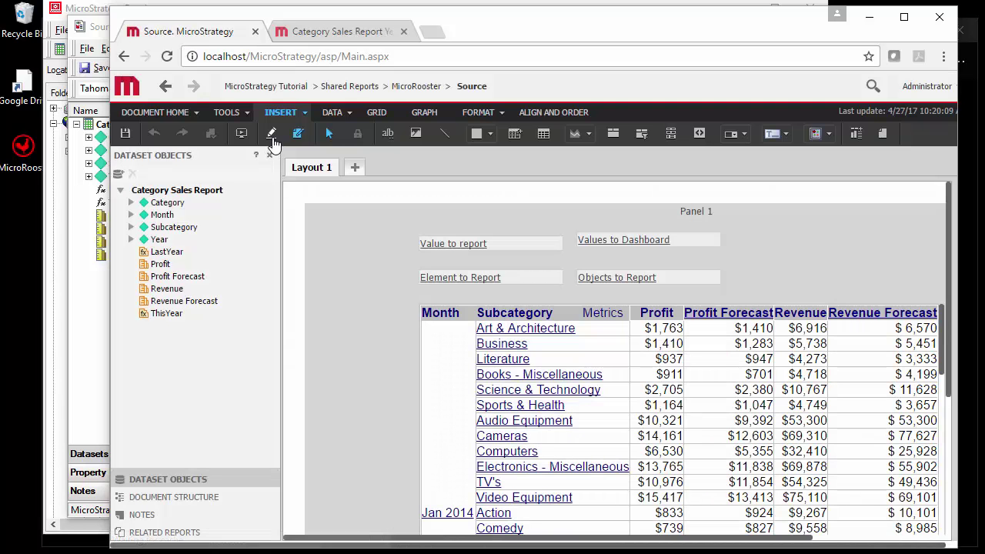
{"action": "right_click", "coordinate": [509, 248]}
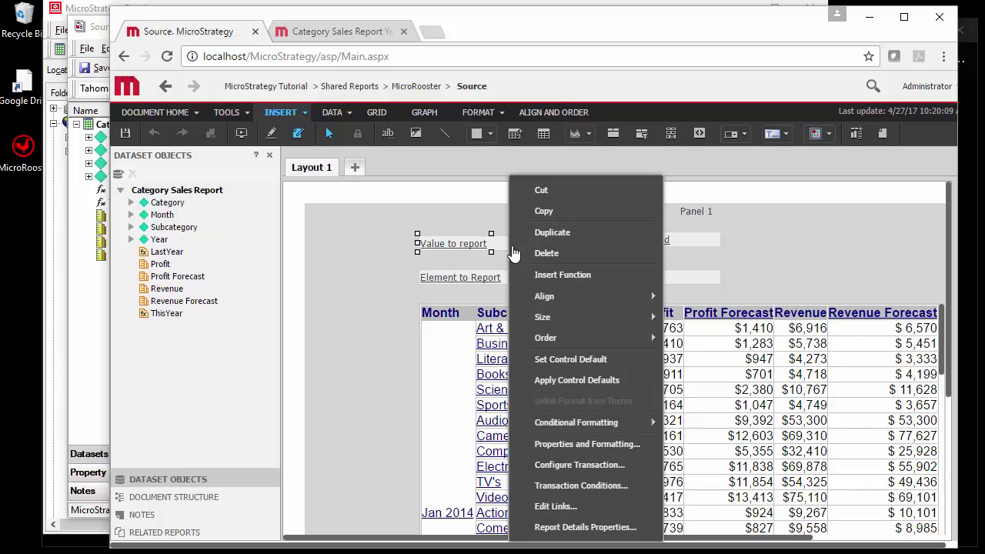
{"action": "left_click", "coordinate": [574, 445]}
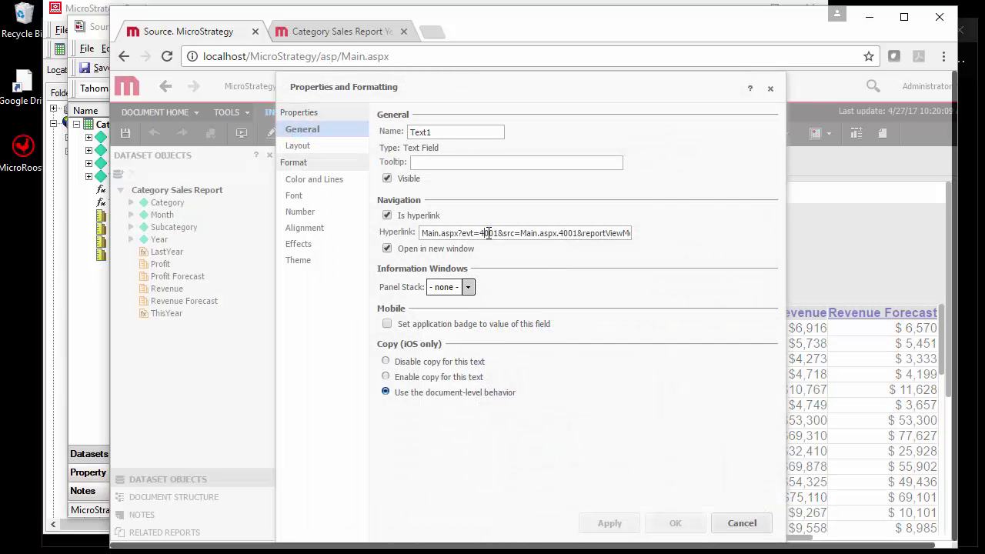
{"action": "left_click_drag", "start_coordinate": [502, 232], "coordinate": [805, 248]}
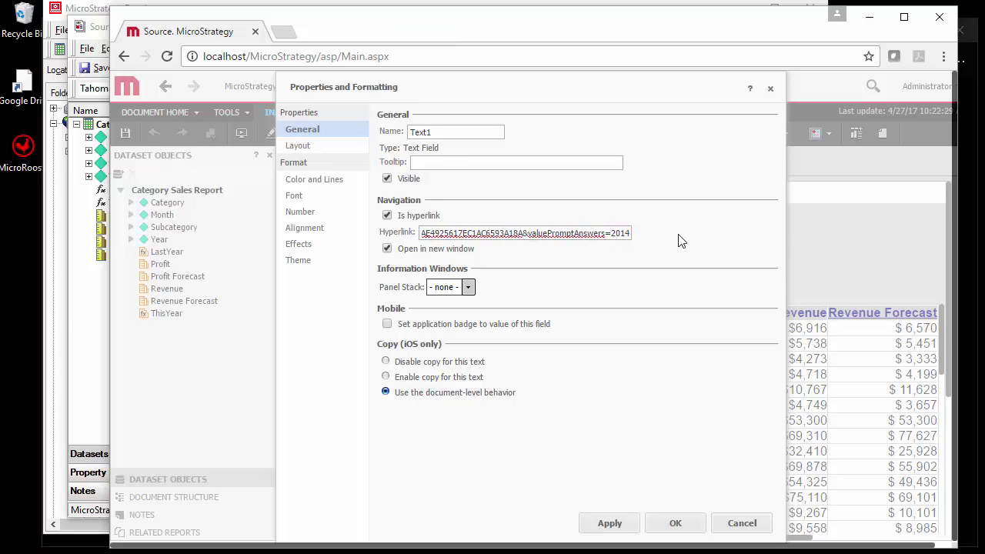
{"action": "left_click", "coordinate": [677, 522]}
{"action": "key", "text": "ctrl+s"}
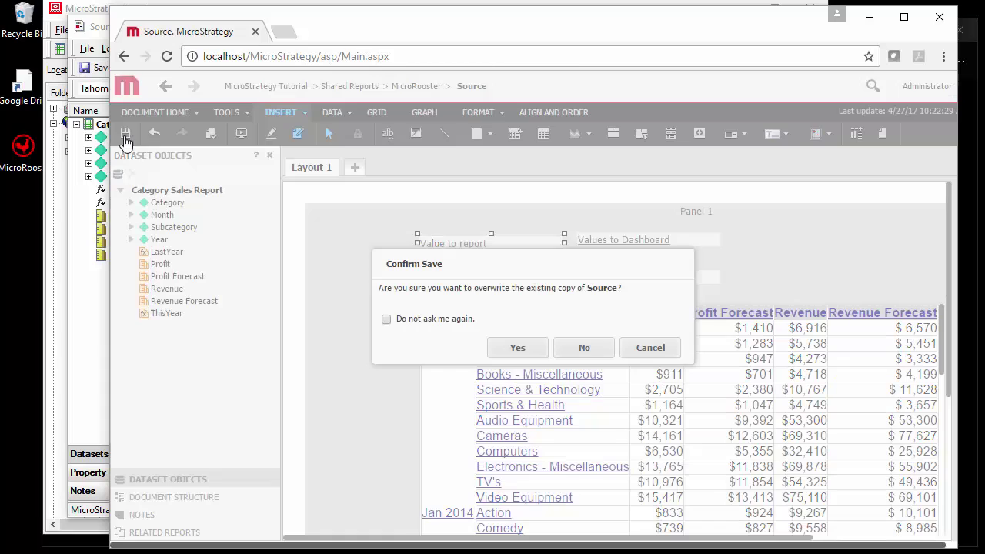
Confirm overwriting Source, rerun it from MicroRooster, and follow Value to report to the 2014 report.
{"action": "left_click", "coordinate": [516, 347]}
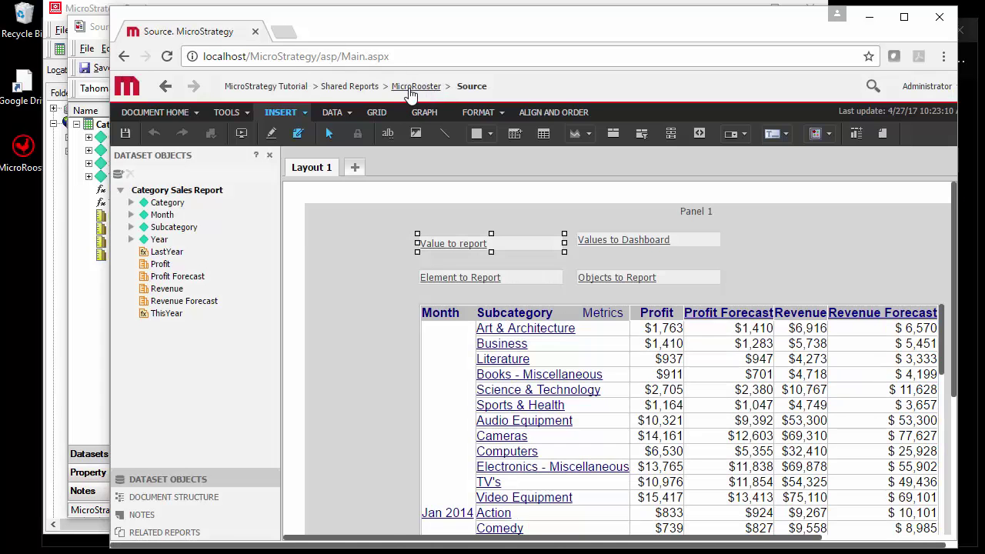
{"action": "left_click", "coordinate": [412, 88]}
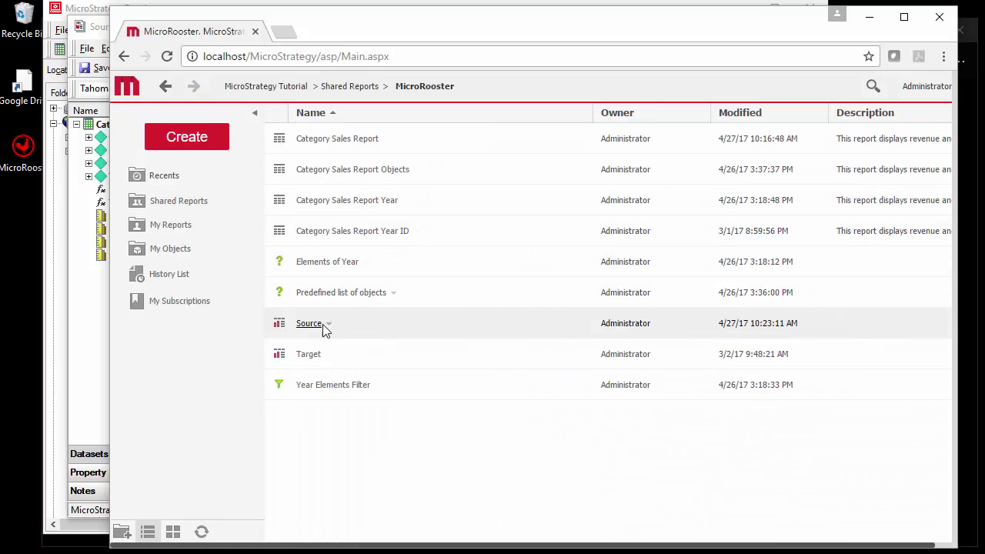
{"action": "left_click", "coordinate": [310, 324]}
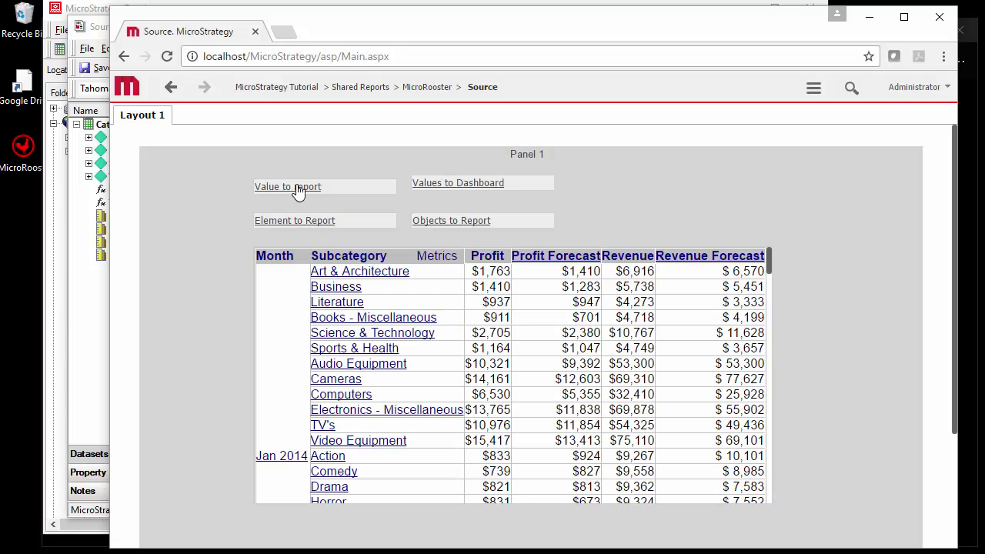
{"action": "left_click", "coordinate": [299, 192]}
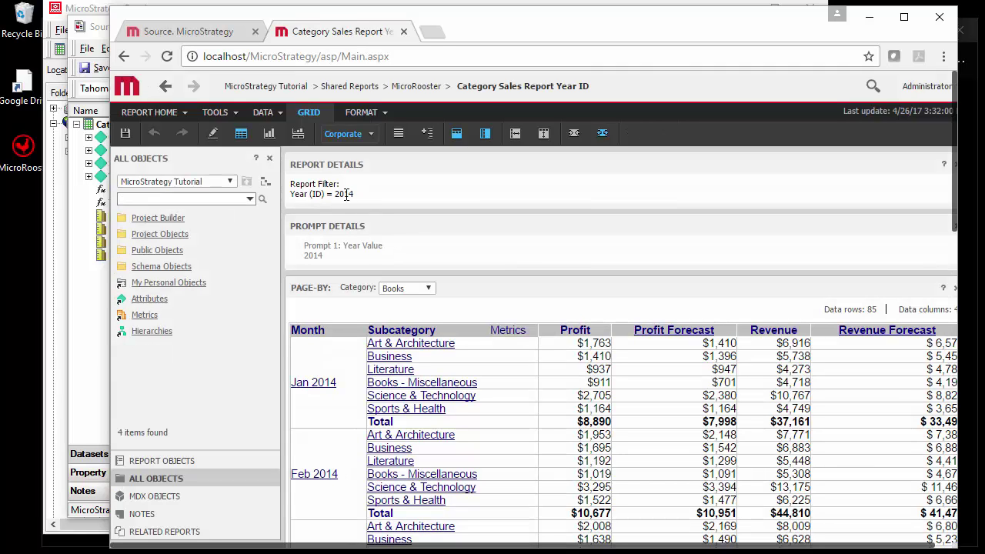
Close the report tab and read the Values to Dashboard hyperlink's Year ID value prompt answer.
{"action": "key", "text": "ctrl+w"}
{"action": "right_click", "coordinate": [683, 238]}
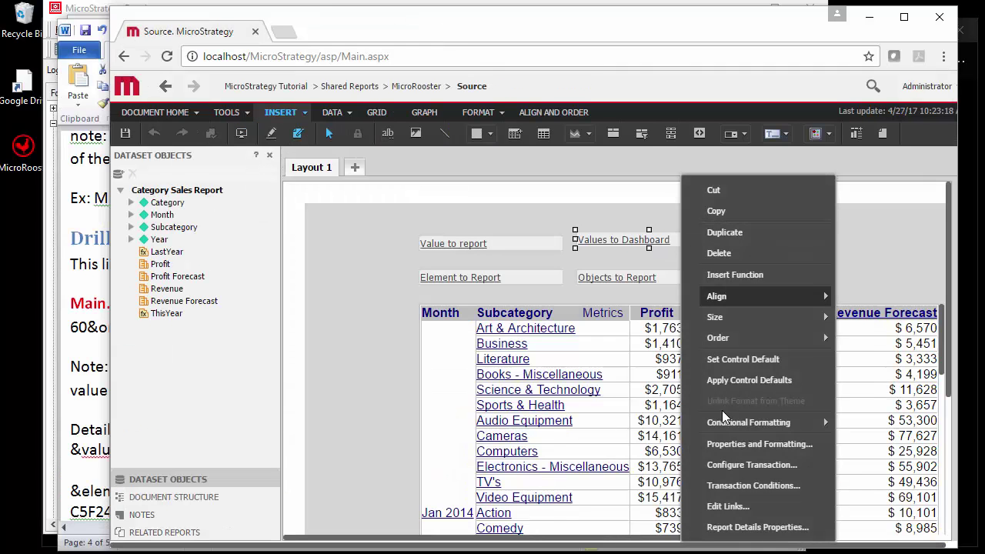
{"action": "left_click", "coordinate": [746, 445]}
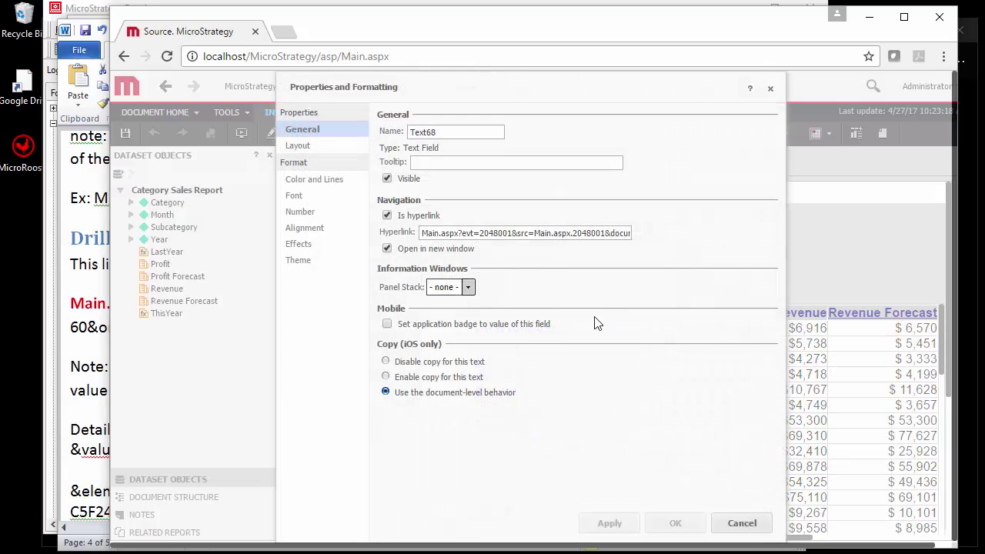
{"action": "left_click", "coordinate": [522, 233]}
{"action": "left_click_drag", "start_coordinate": [508, 234], "coordinate": [644, 241]}
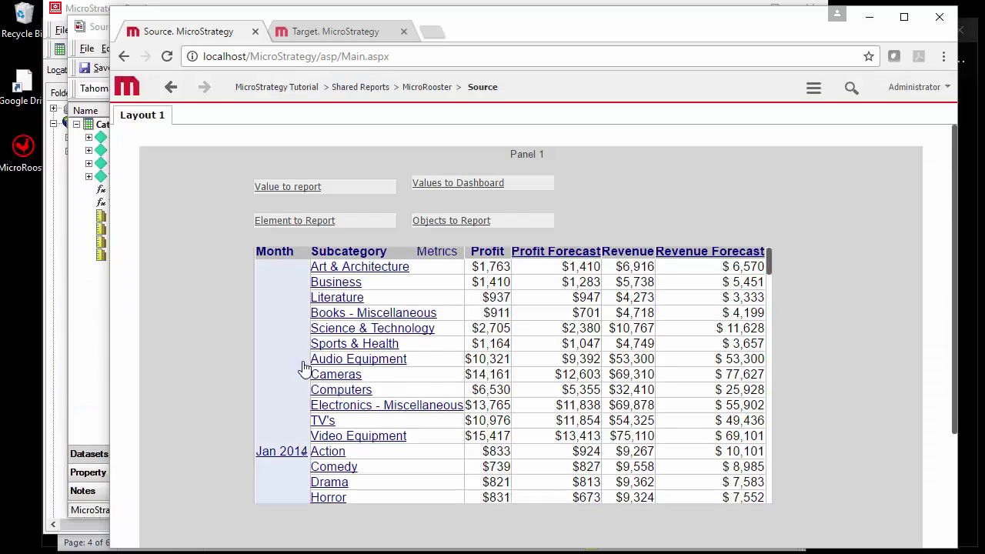
{"action": "scroll", "coordinate": [323, 368], "scroll_direction": "down", "scroll_amount": 5}
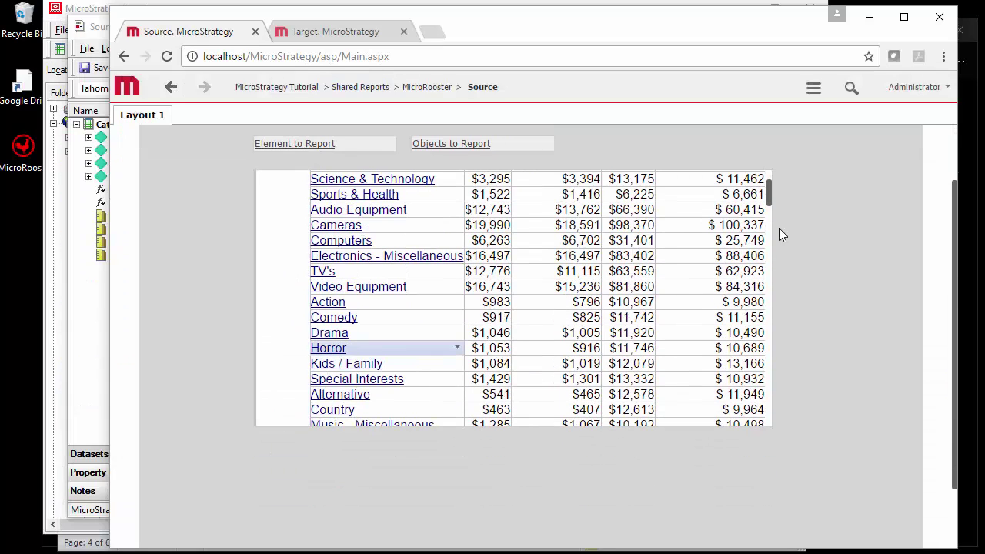
{"action": "left_click_drag", "start_coordinate": [771, 194], "coordinate": [771, 278]}
{"action": "left_click_drag", "start_coordinate": [771, 341], "coordinate": [792, 434]}
{"action": "scroll", "coordinate": [663, 396], "scroll_direction": "up", "scroll_amount": 3}
{"action": "scroll", "coordinate": [868, 355], "scroll_direction": "up", "scroll_amount": 2}
Follow Values to Dashboard to Target, close the old Target tab, and scroll its grid to the $1,304,141 total.
{"action": "left_click", "coordinate": [460, 187]}
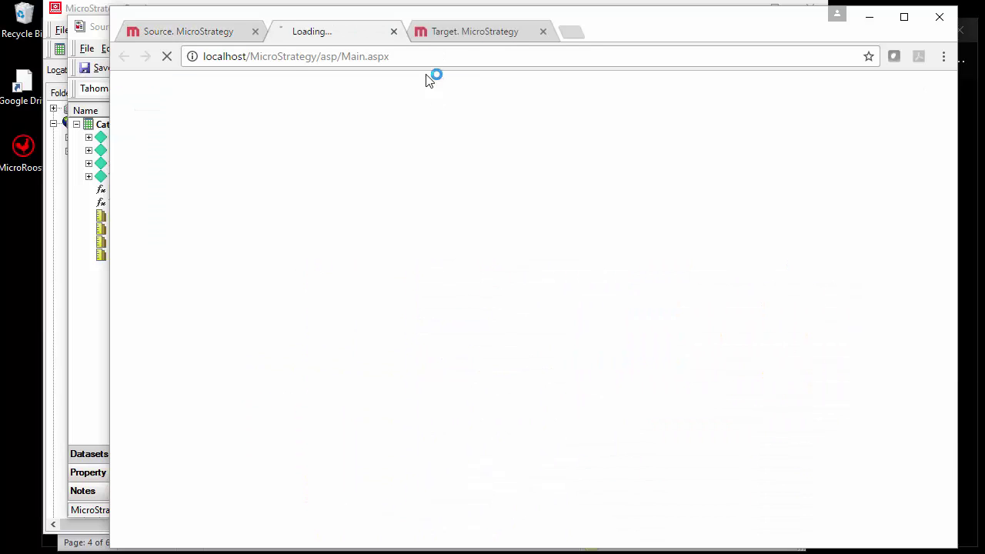
{"action": "left_click", "coordinate": [553, 32]}
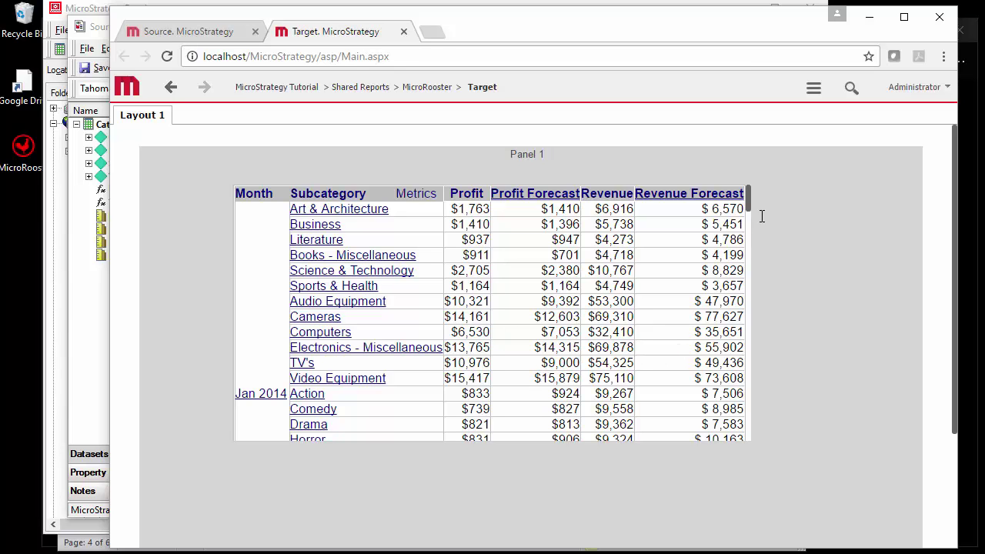
{"action": "left_click_drag", "start_coordinate": [747, 229], "coordinate": [743, 266]}
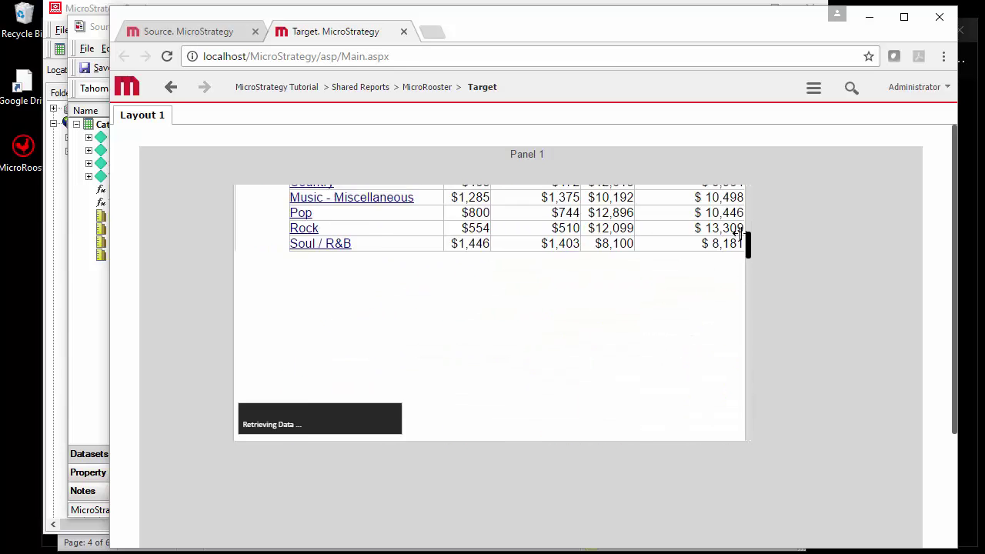
{"action": "left_click_drag", "start_coordinate": [737, 221], "coordinate": [737, 399]}
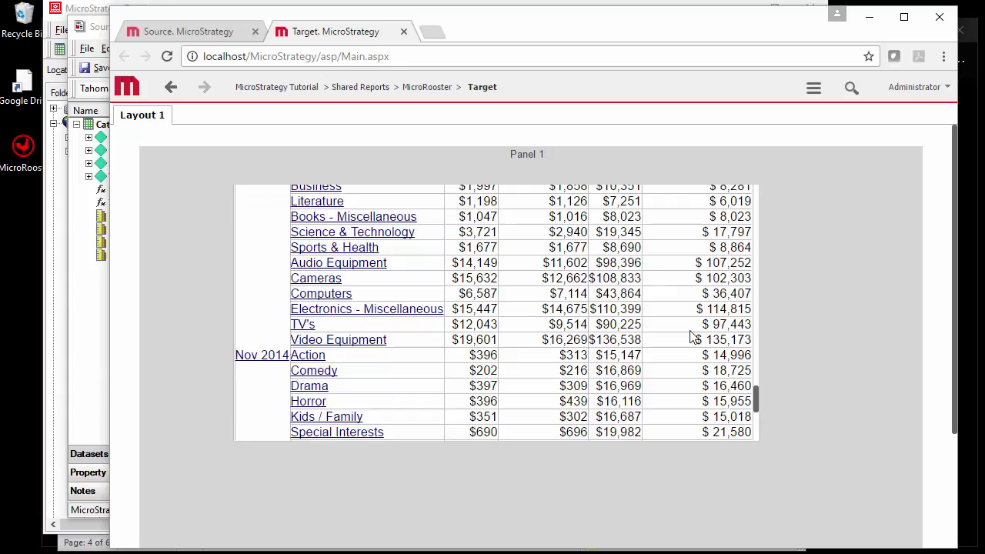
{"action": "scroll", "coordinate": [691, 337], "scroll_direction": "down", "scroll_amount": 6}
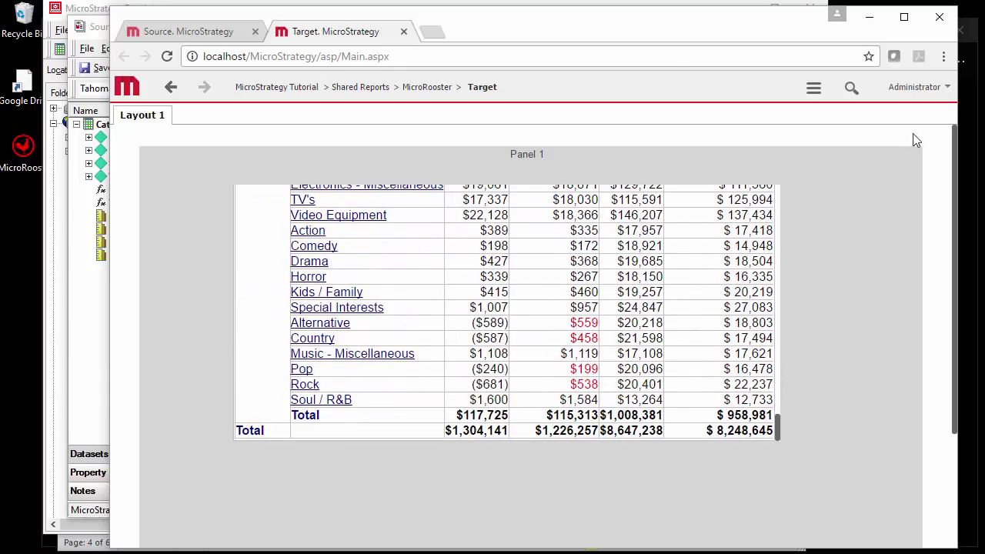
{"action": "left_click", "coordinate": [814, 89]}
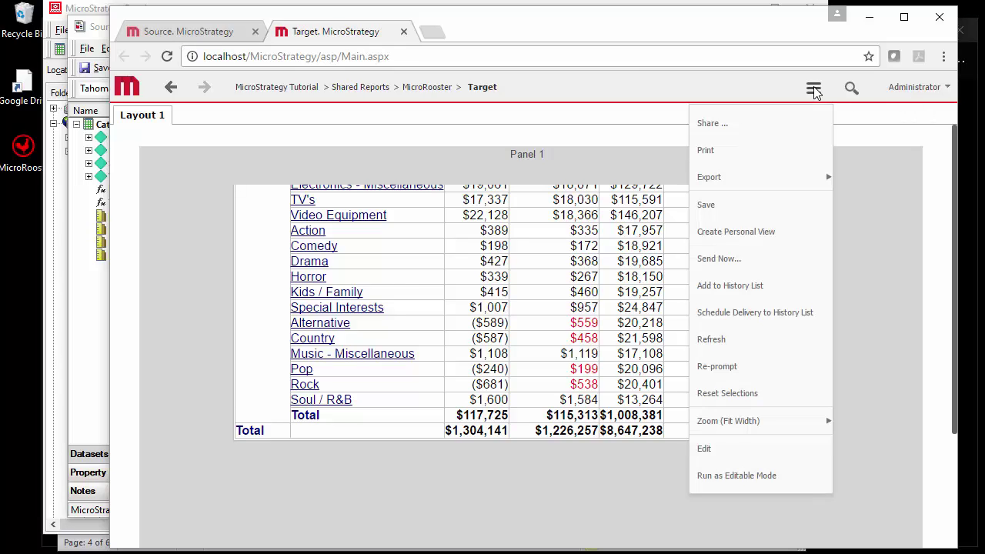
Edit Target and show its Document Details page with prompt answer 2014 and filter Year (ID) = 2014.
{"action": "left_click", "coordinate": [756, 460]}
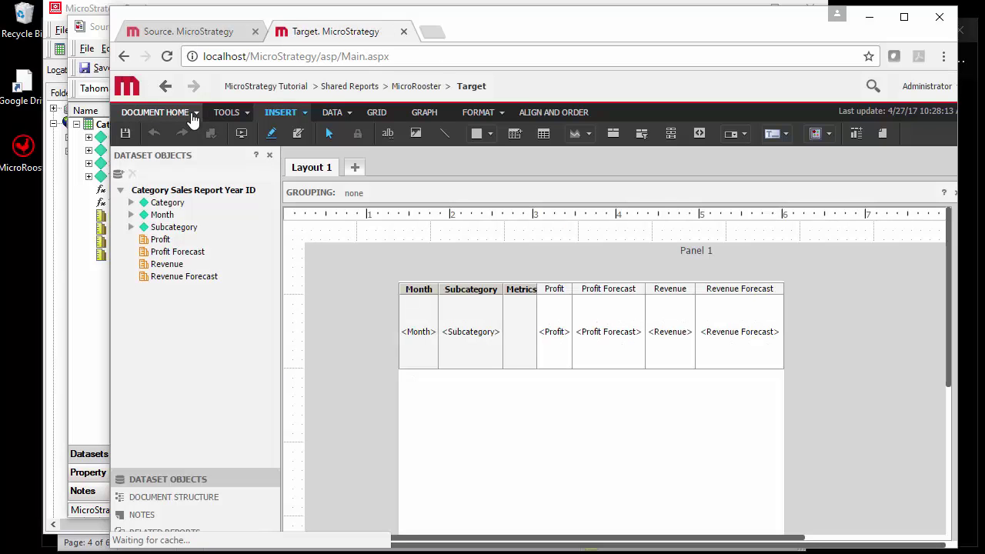
{"action": "left_click", "coordinate": [196, 114]}
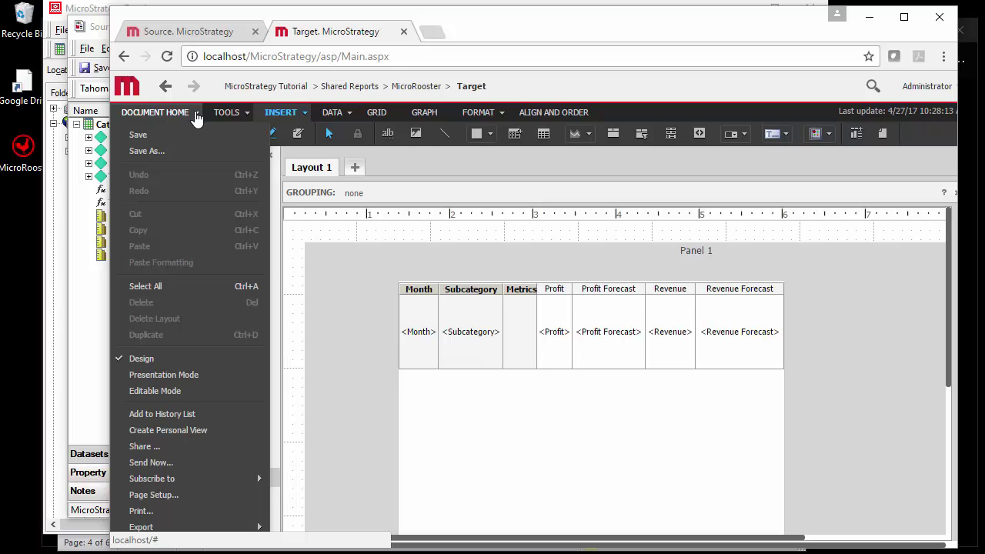
{"action": "left_click", "coordinate": [235, 114]}
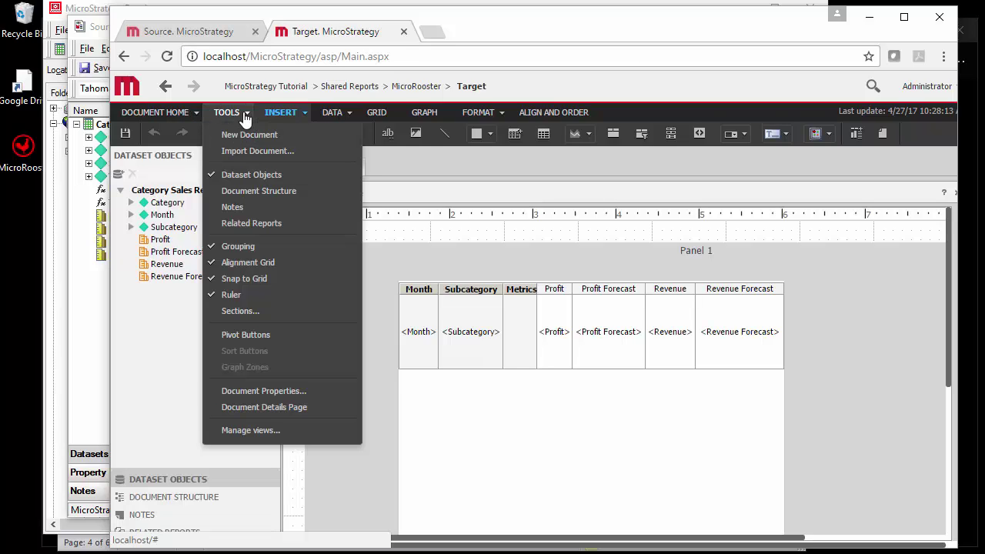
{"action": "left_click", "coordinate": [260, 408]}
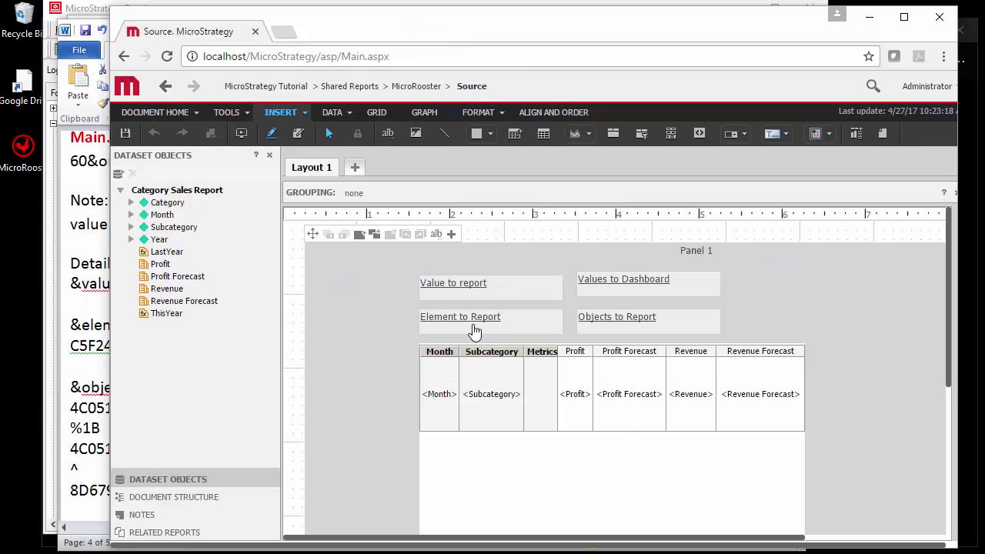
Open the Element to Report text box's properties and select its hyperlink address.
{"action": "left_click", "coordinate": [473, 331]}
{"action": "right_click", "coordinate": [475, 331]}
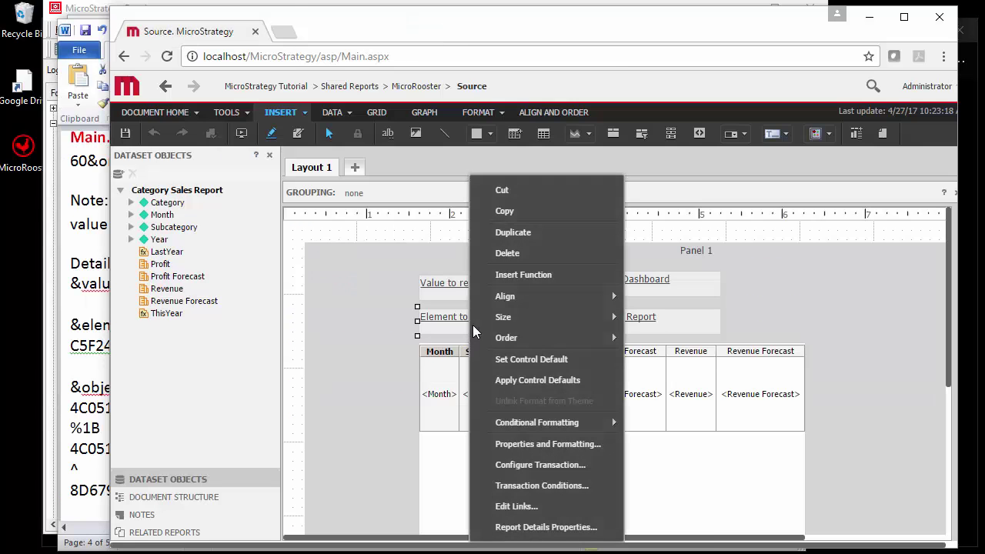
{"action": "left_click", "coordinate": [522, 443]}
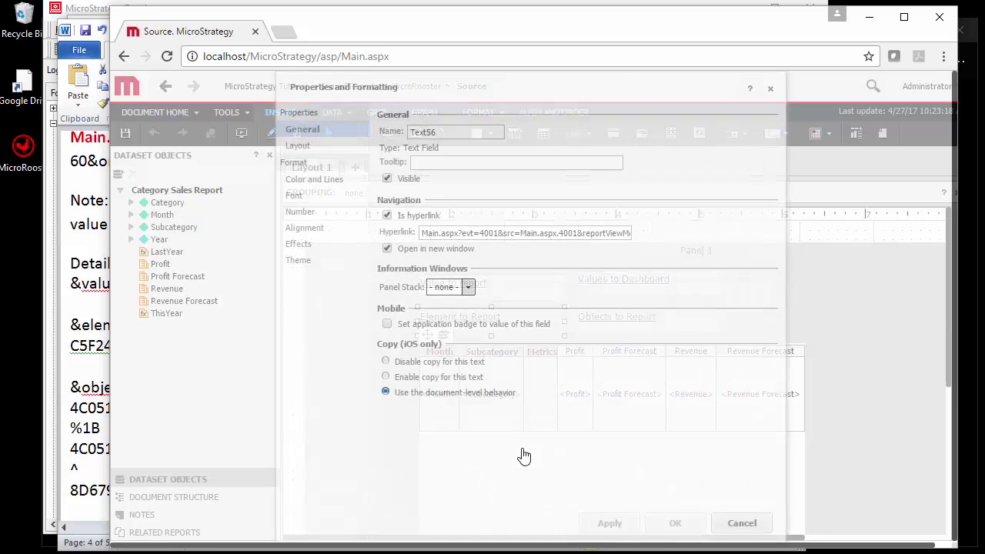
{"action": "left_click_drag", "start_coordinate": [589, 233], "coordinate": [649, 235]}
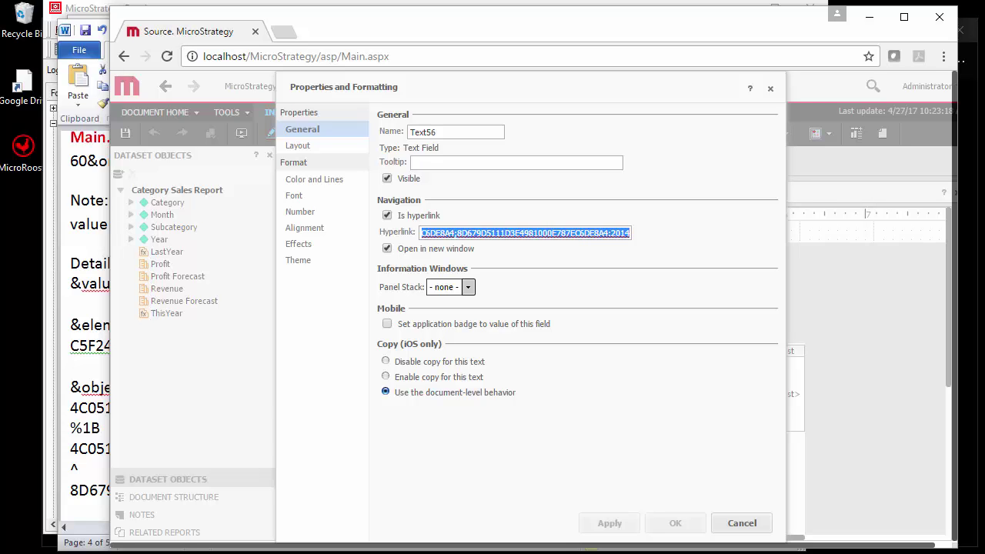
Compare the Year attribute ID and 2014 value in the notes, then follow the Element to Report link.
{"action": "key", "text": "alt+Tab"}
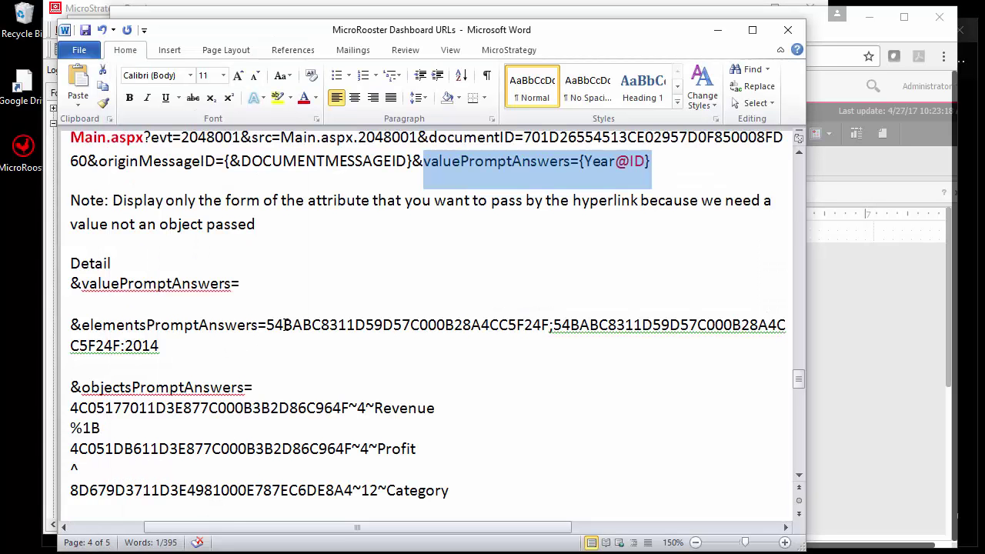
{"action": "left_click_drag", "start_coordinate": [267, 325], "coordinate": [552, 322]}
{"action": "left_click", "coordinate": [556, 323]}
{"action": "left_click", "coordinate": [123, 346], "text": "shift"}
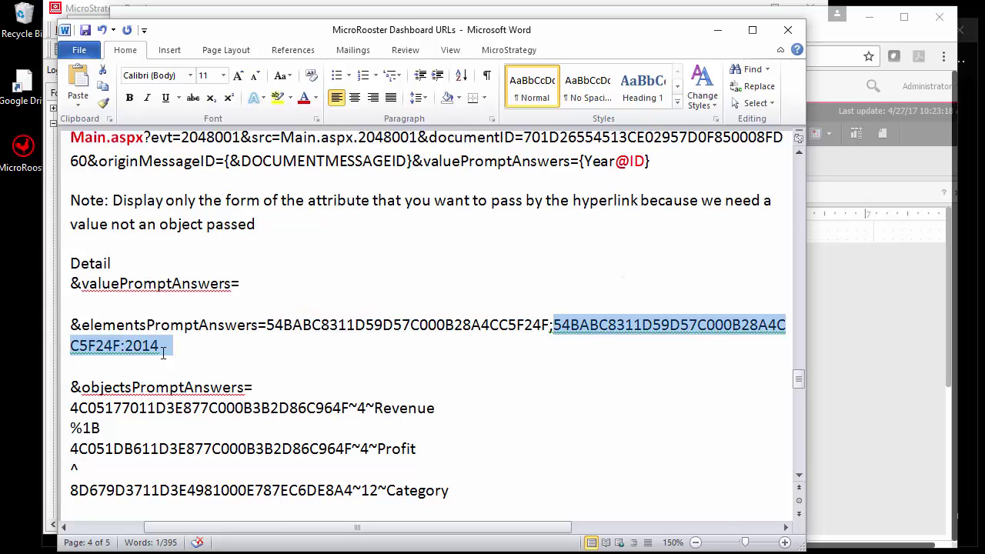
{"action": "left_click_drag", "start_coordinate": [126, 348], "coordinate": [162, 351]}
{"action": "left_click", "coordinate": [273, 349]}
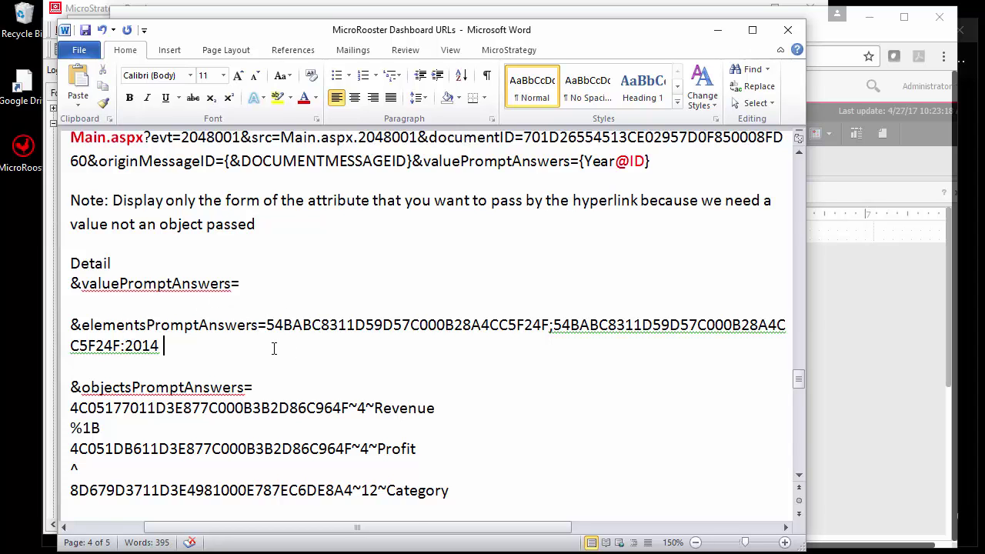
{"action": "key", "text": "alt+Tab"}
{"action": "left_click", "coordinate": [496, 282]}
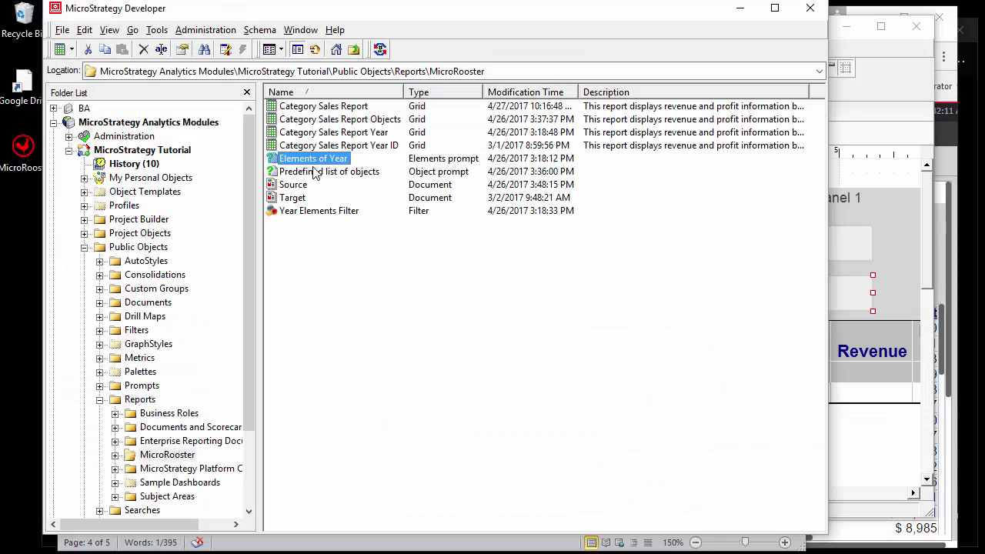
Open the Predefined list of objects prompt for editing, then close it unchanged.
{"action": "right_click", "coordinate": [315, 173]}
{"action": "left_click", "coordinate": [333, 176]}
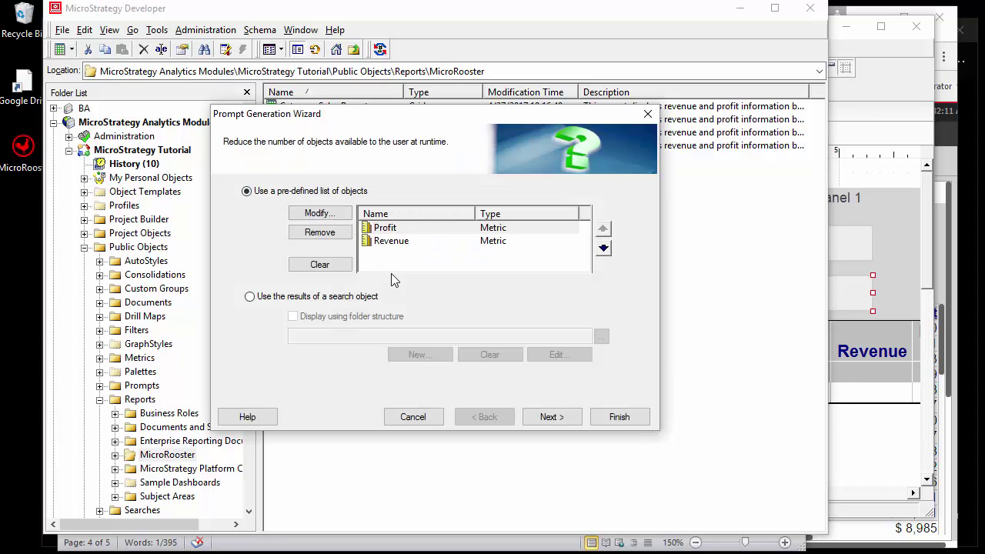
{"action": "left_click", "coordinate": [405, 416]}
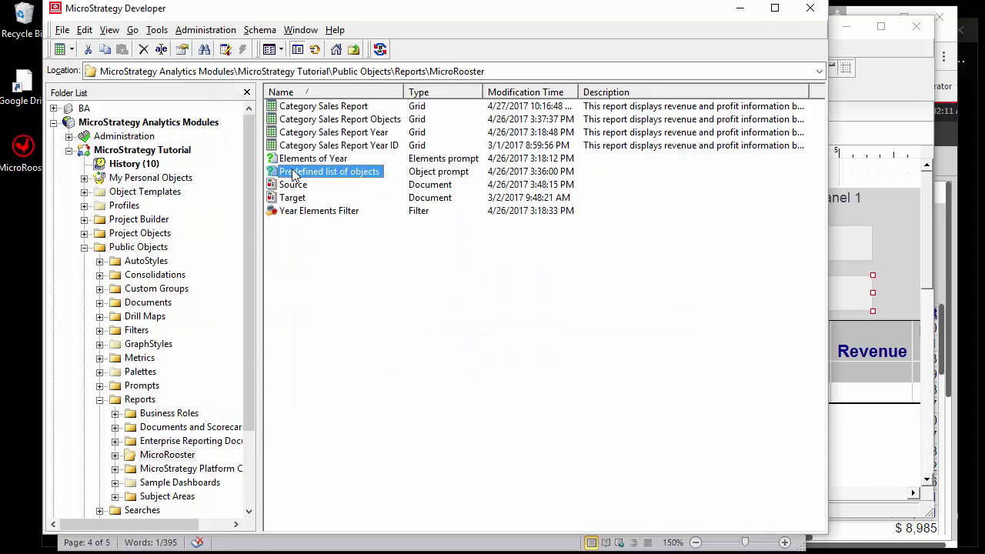
Find the Revenue metric among the prompt's components, select its object ID in Properties, and cancel.
{"action": "right_click", "coordinate": [294, 175]}
{"action": "left_click", "coordinate": [356, 332]}
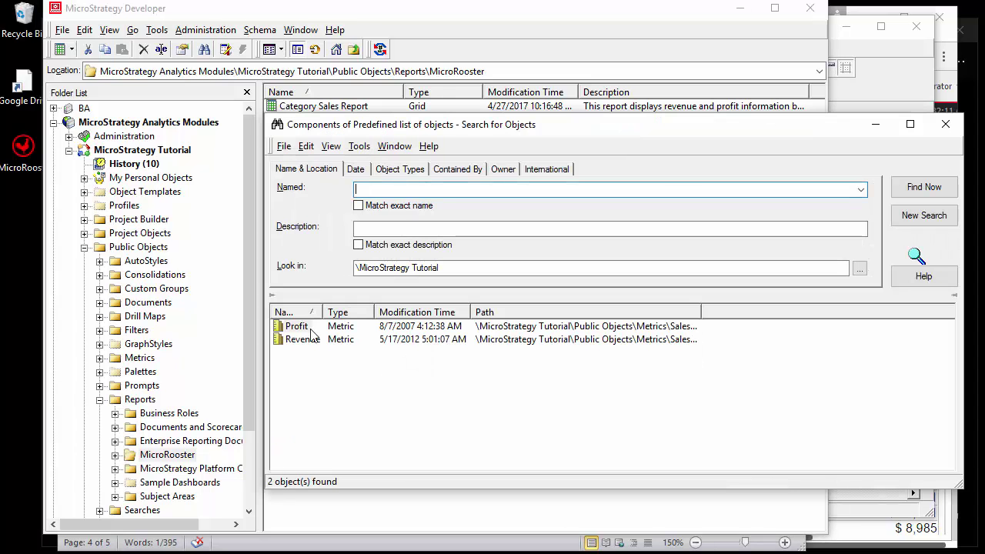
{"action": "left_click", "coordinate": [305, 341]}
{"action": "right_click", "coordinate": [307, 348]}
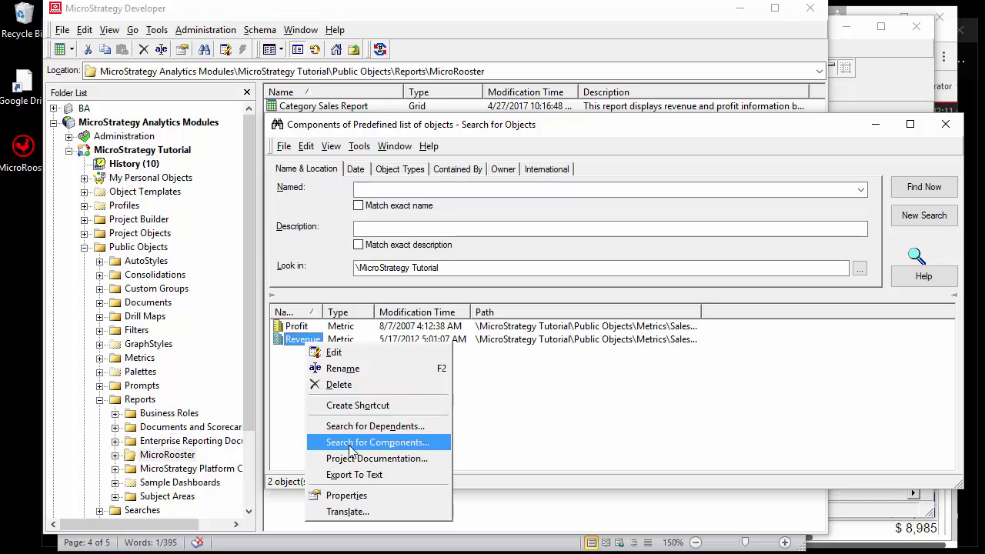
{"action": "left_click", "coordinate": [348, 495]}
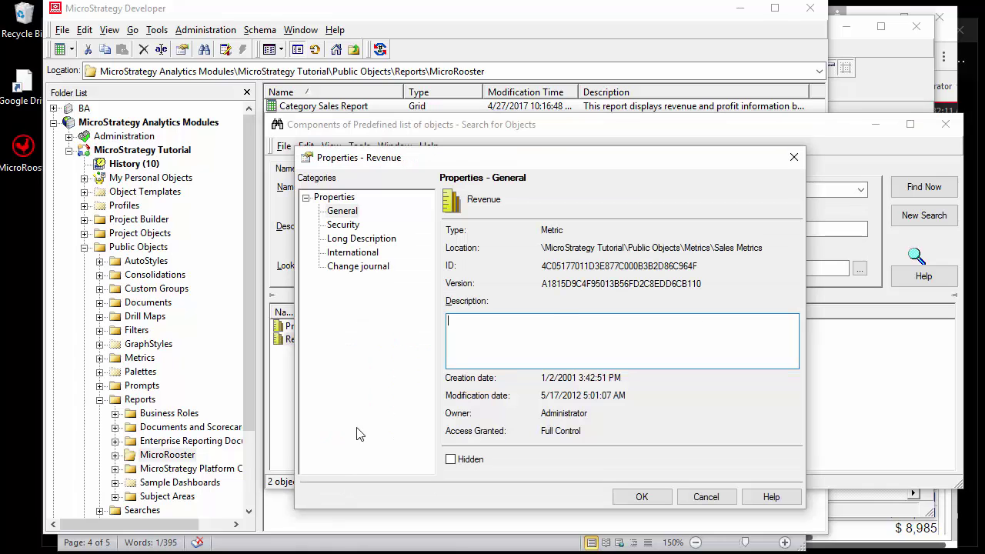
{"action": "left_click_drag", "start_coordinate": [542, 266], "coordinate": [698, 267]}
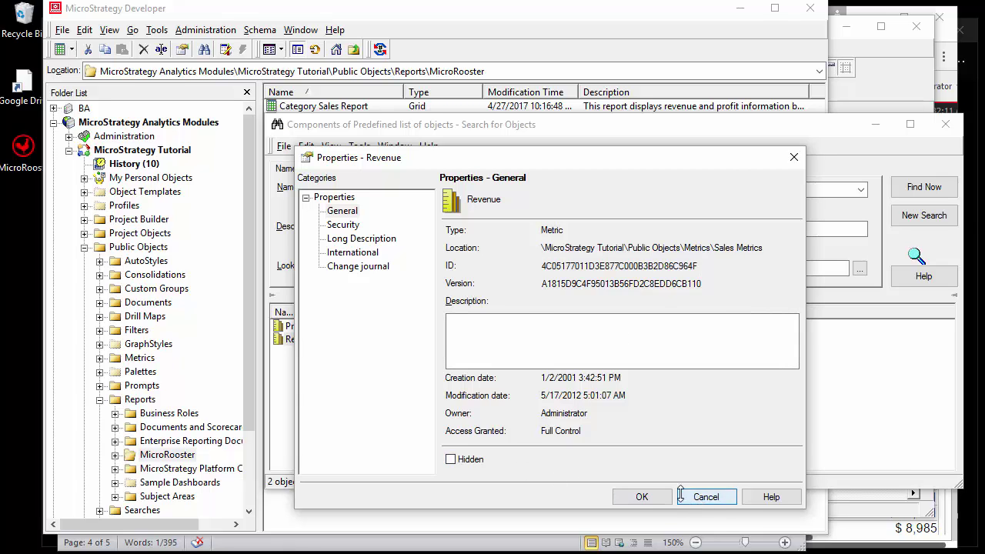
{"action": "left_click", "coordinate": [699, 497]}
{"action": "key", "text": "alt+Tab"}
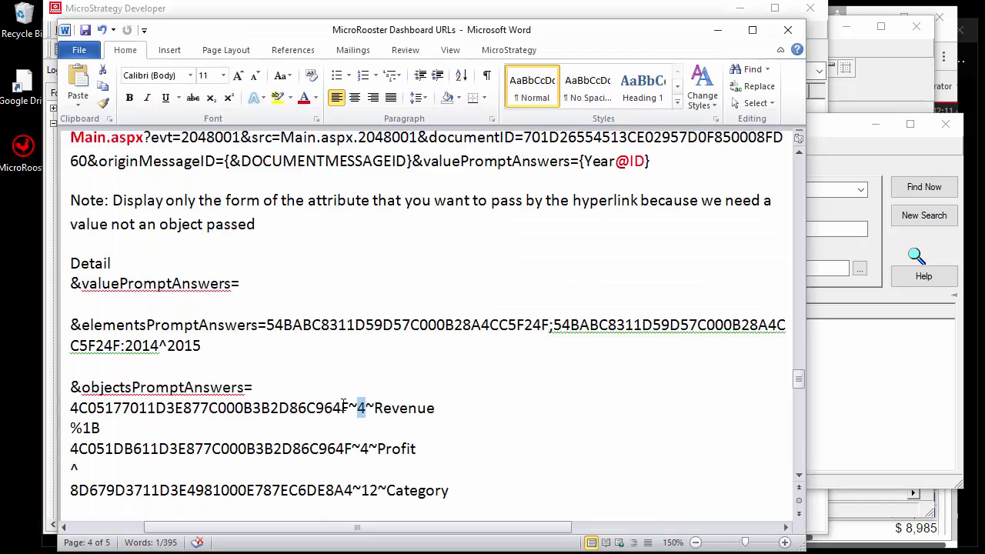
{"action": "left_click_drag", "start_coordinate": [350, 408], "coordinate": [76, 416]}
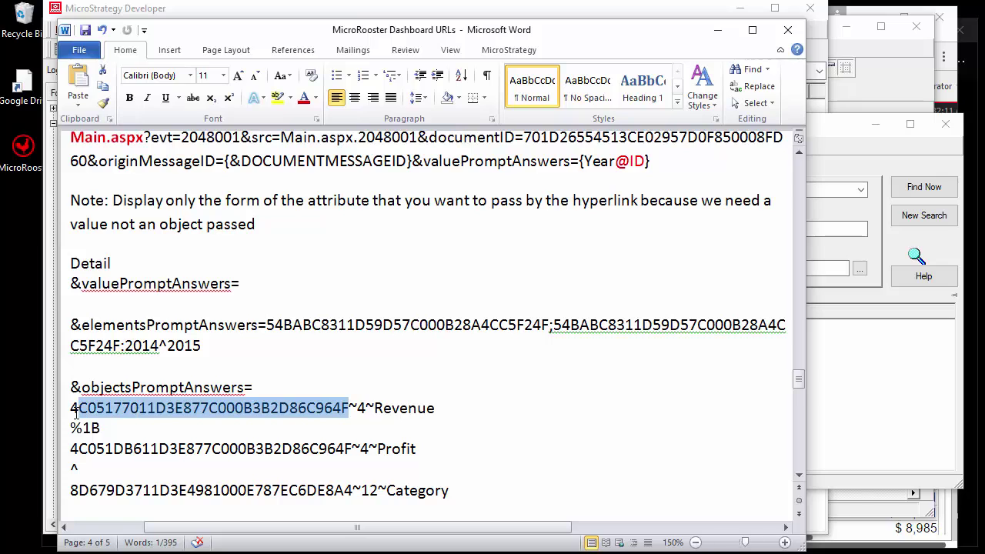
{"action": "left_click", "coordinate": [360, 408]}
{"action": "left_click_drag", "start_coordinate": [374, 408], "coordinate": [422, 415]}
{"action": "scroll", "coordinate": [377, 450], "scroll_direction": "down", "scroll_amount": 5}
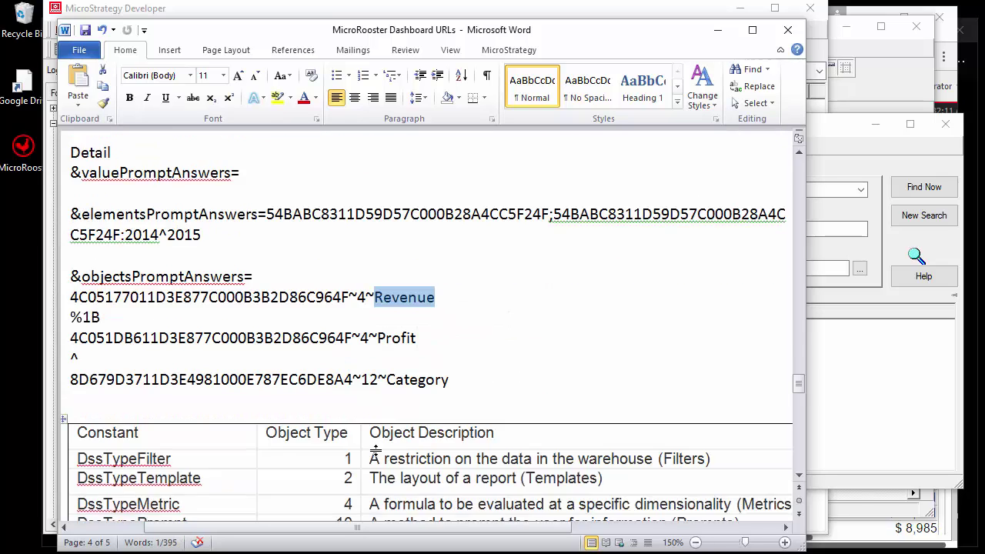
{"action": "scroll", "coordinate": [376, 441], "scroll_direction": "up", "scroll_amount": 1}
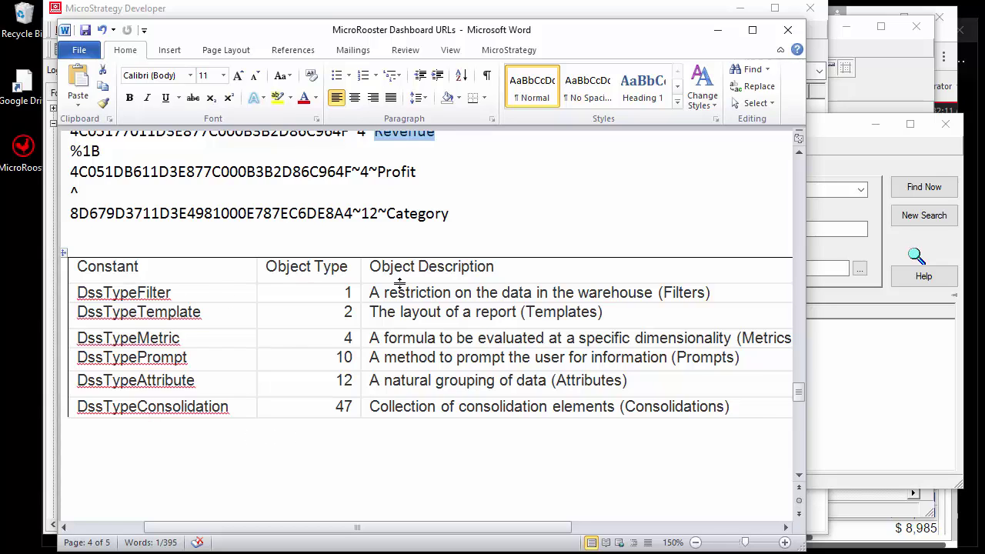
{"action": "scroll", "coordinate": [400, 282], "scroll_direction": "up", "scroll_amount": 1}
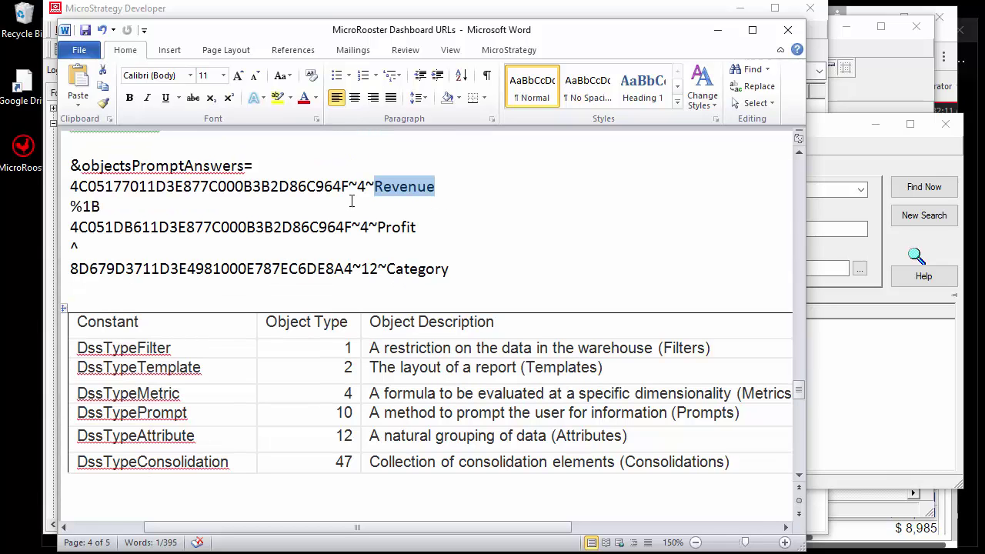
Close the Word notes and follow the Objects to Report link to Category Sales Report.
{"action": "left_click", "coordinate": [788, 29]}
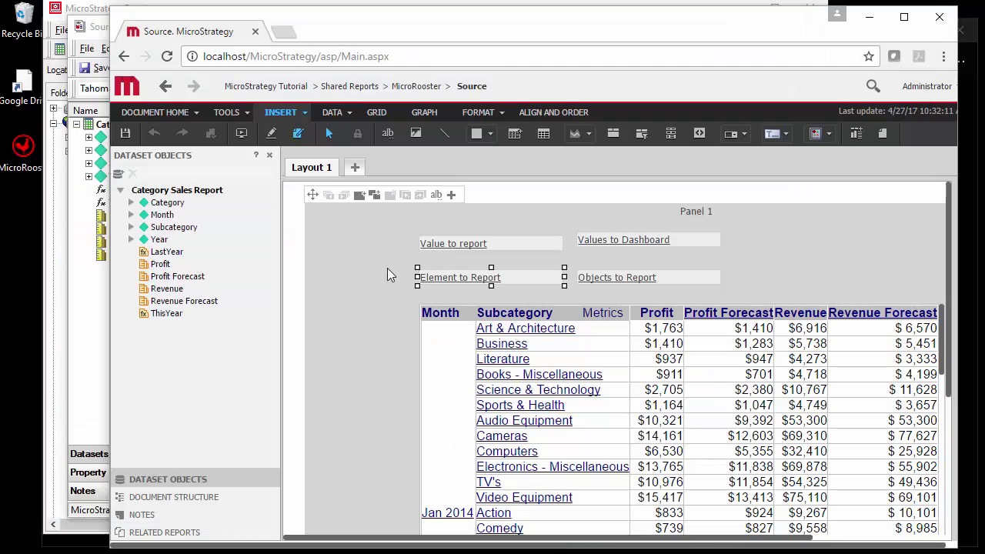
{"action": "left_click", "coordinate": [636, 282]}
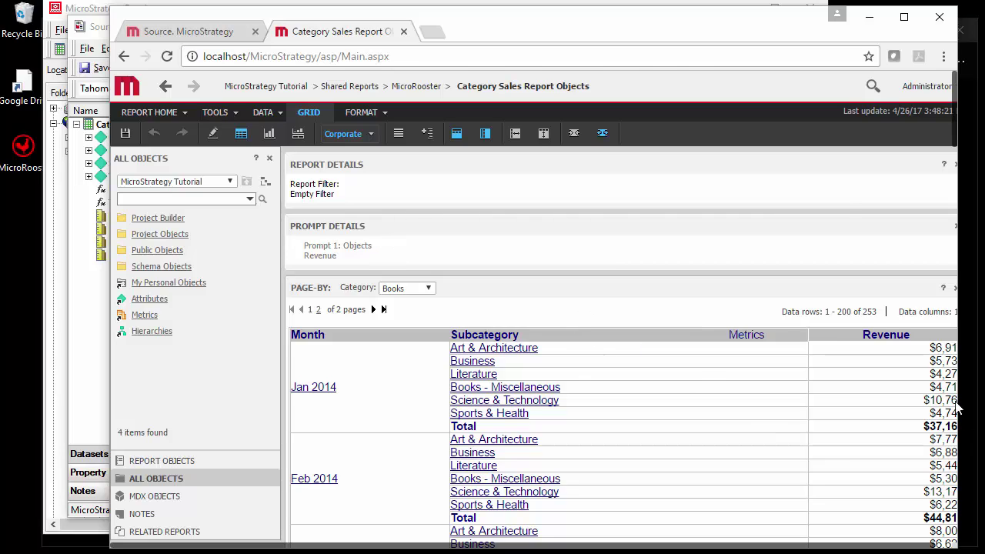
Review the hyperlink URL of the Values to Dashboard text box (Text68) without changing it.
{"action": "key", "text": "alt+Tab"}
{"action": "key", "text": "alt+Return"}
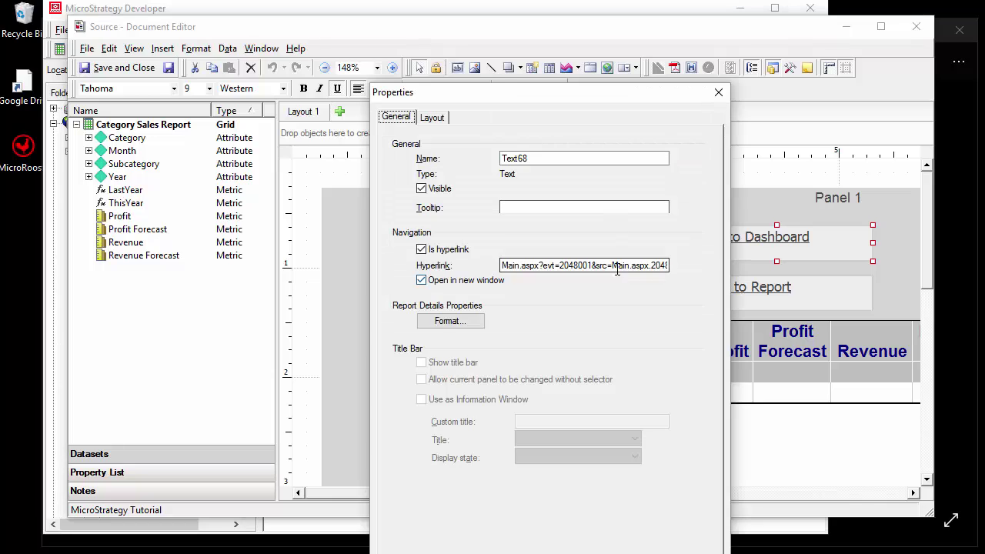
{"action": "left_click_drag", "start_coordinate": [504, 266], "coordinate": [645, 266]}
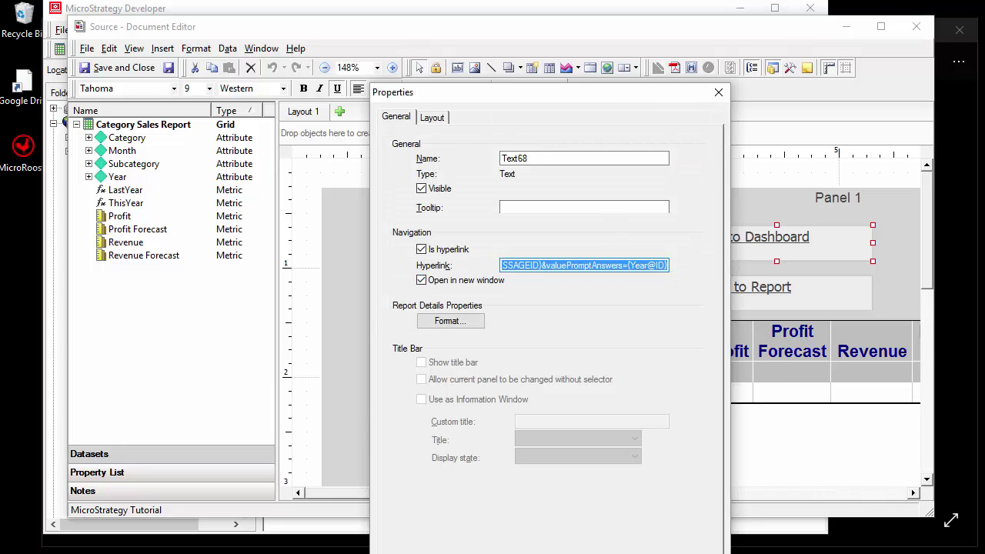
{"action": "key", "text": "Escape"}
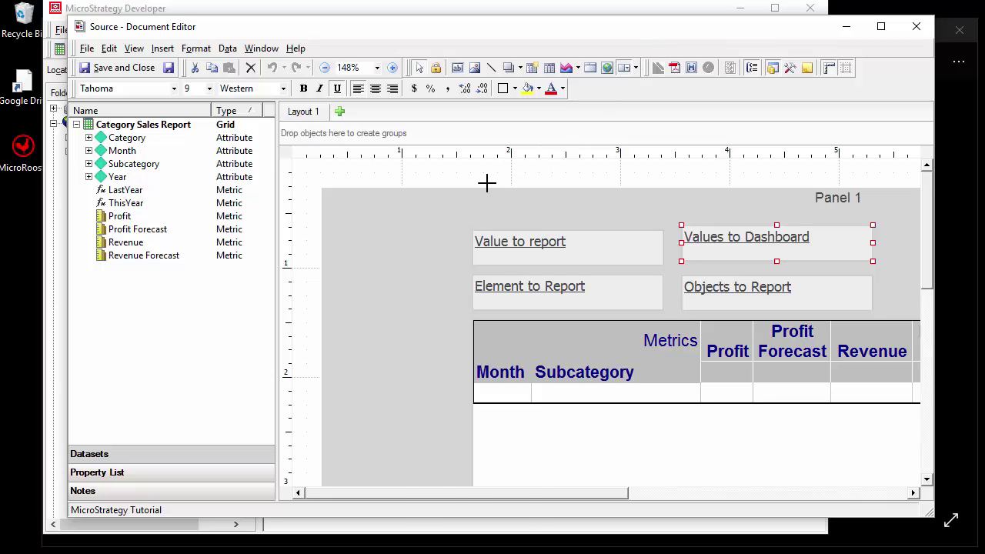
Draw a selector at the panel's top-left with source Year and no All option.
{"action": "left_click_drag", "start_coordinate": [481, 187], "coordinate": [320, 235]}
{"action": "right_click", "coordinate": [387, 223]}
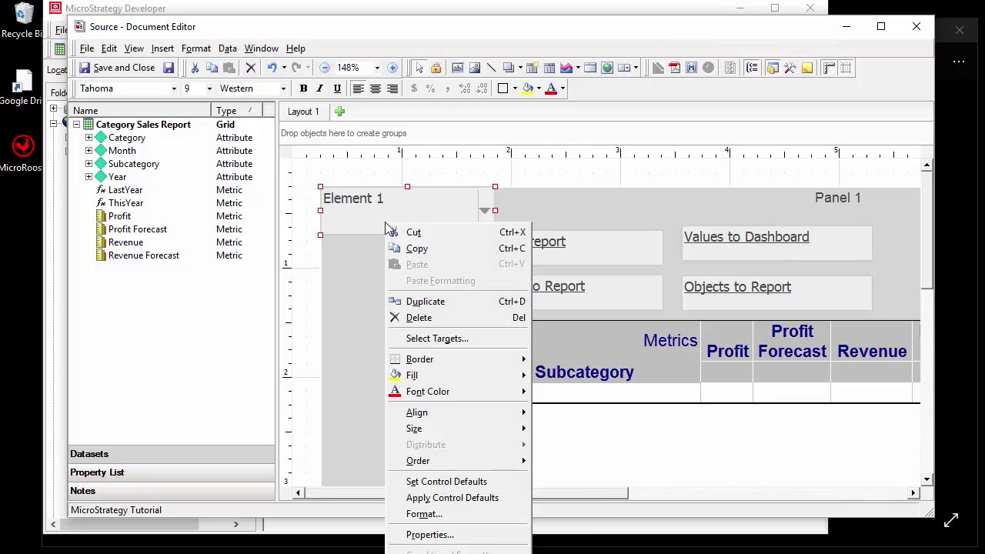
{"action": "left_click", "coordinate": [455, 534]}
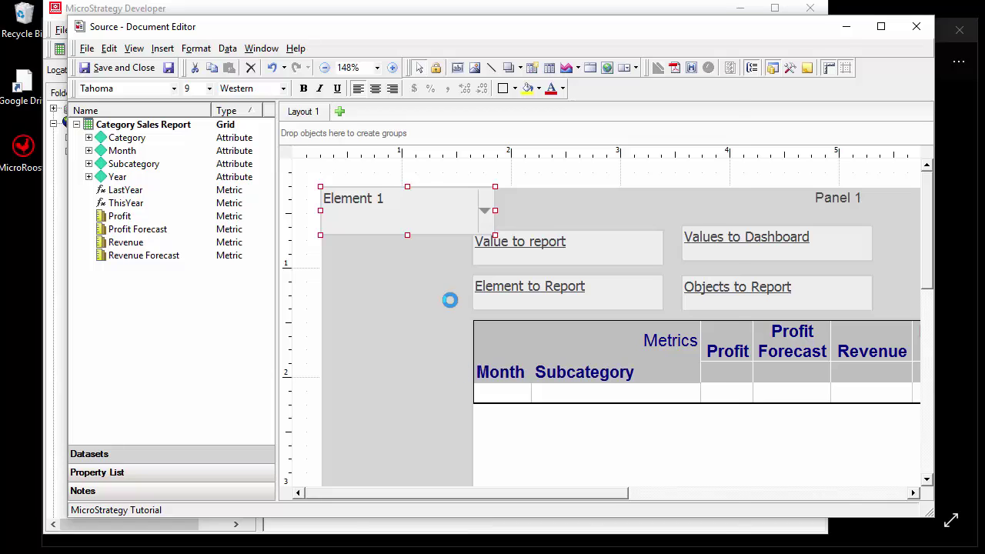
{"action": "left_click", "coordinate": [633, 160]}
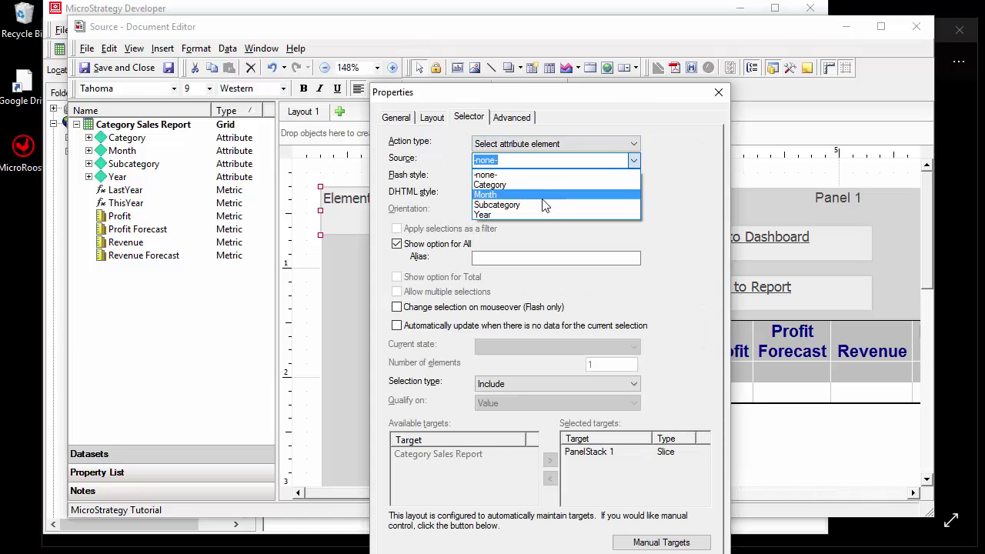
{"action": "left_click", "coordinate": [529, 215]}
{"action": "left_click", "coordinate": [397, 244]}
{"action": "key", "text": "Return"}
Save the document under the new name 'Source new'.
{"action": "left_click", "coordinate": [87, 48]}
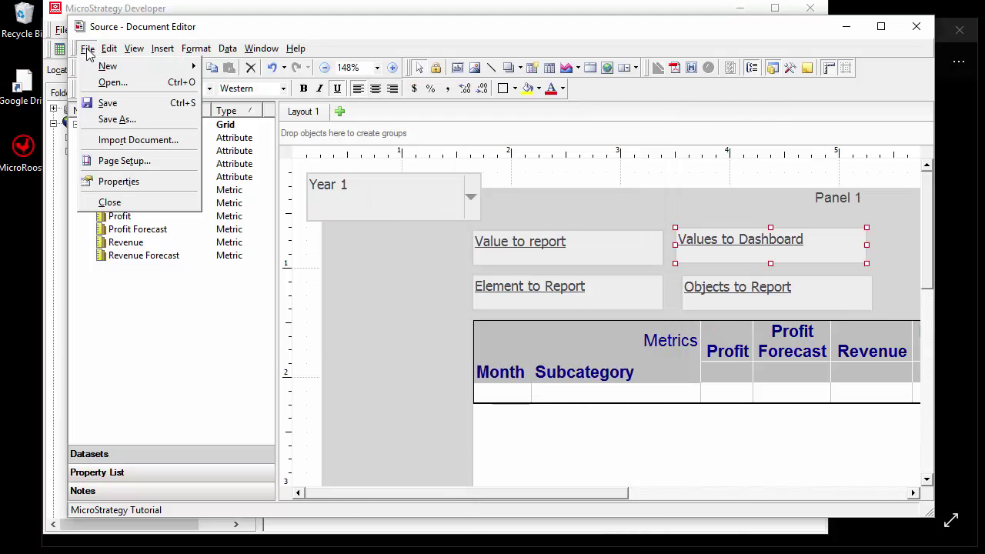
{"action": "left_click", "coordinate": [121, 119]}
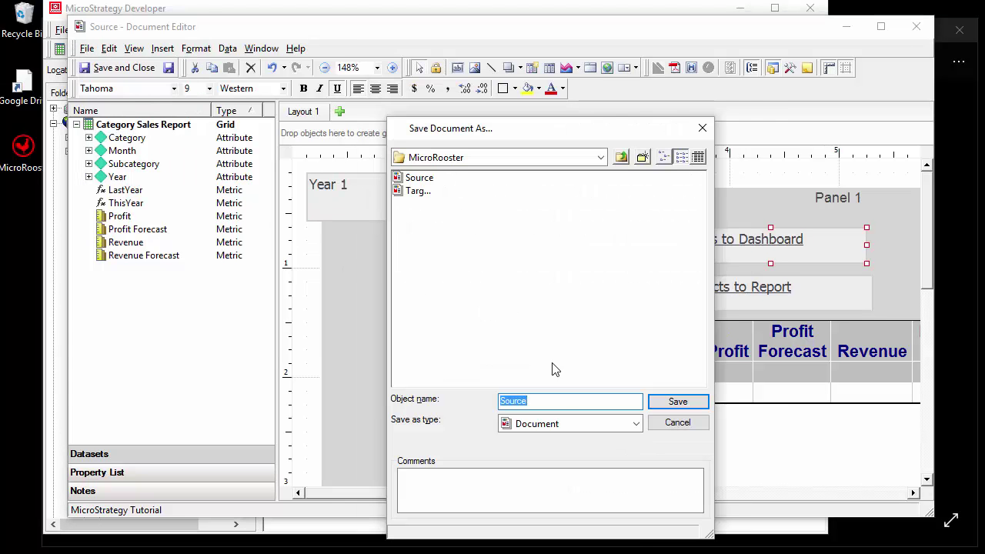
{"action": "left_click", "coordinate": [556, 401]}
{"action": "left_click", "coordinate": [681, 408]}
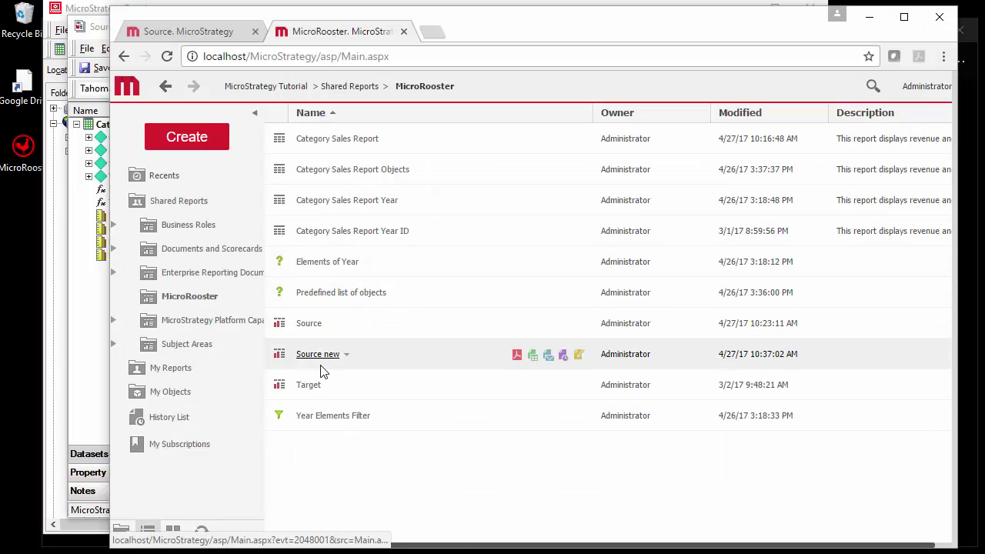
Open Source new, choose 2015, and follow Values to Dashboard, then return.
{"action": "left_click", "coordinate": [319, 355]}
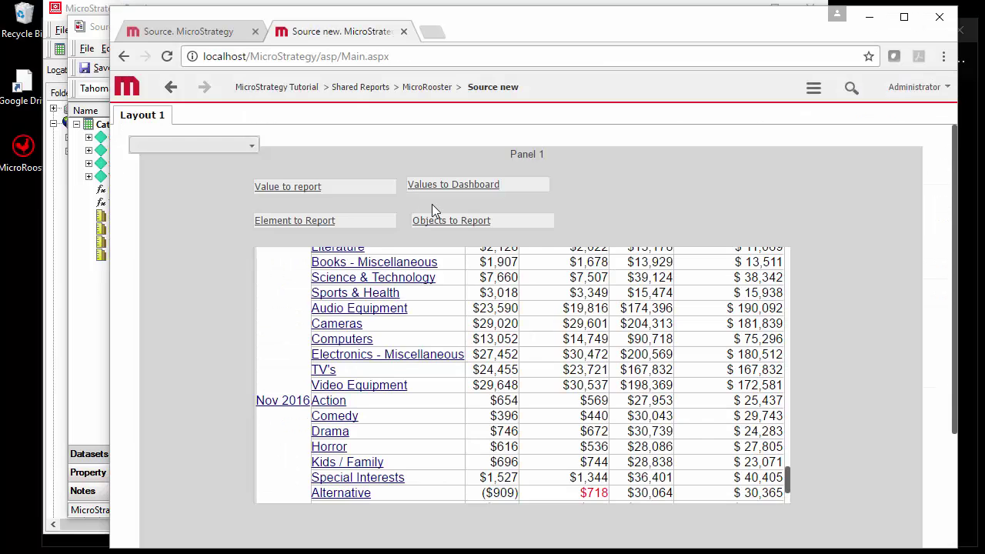
{"action": "left_click", "coordinate": [251, 147]}
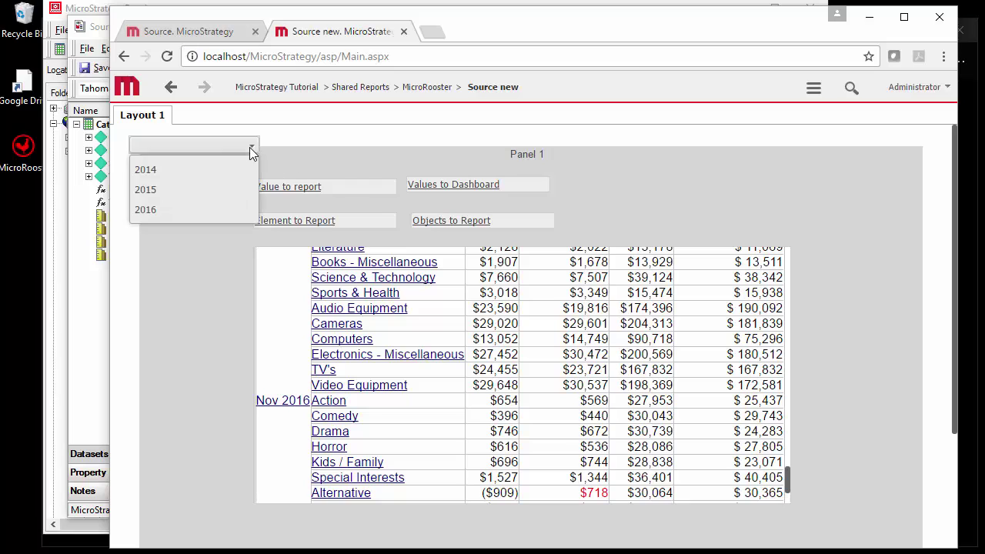
{"action": "left_click", "coordinate": [144, 194]}
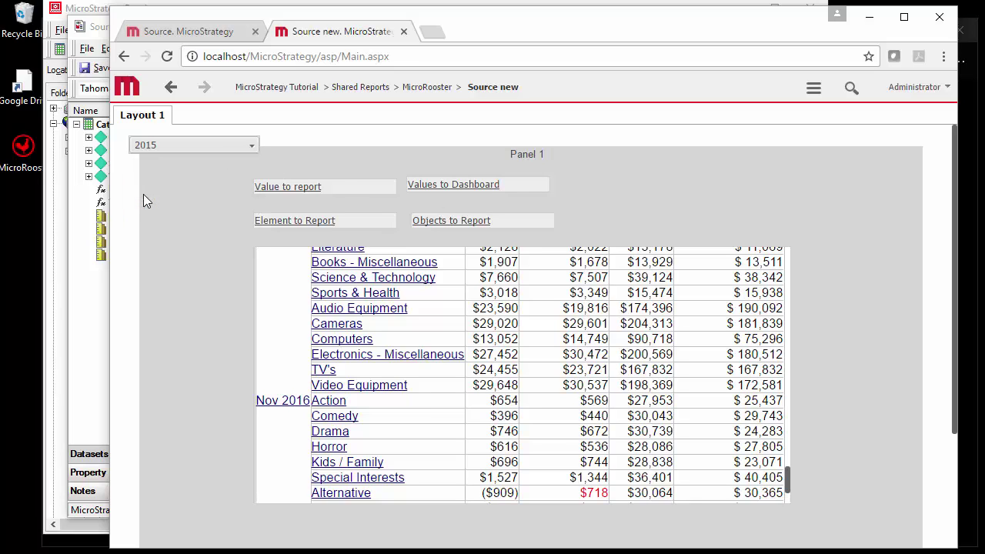
{"action": "left_click", "coordinate": [435, 192]}
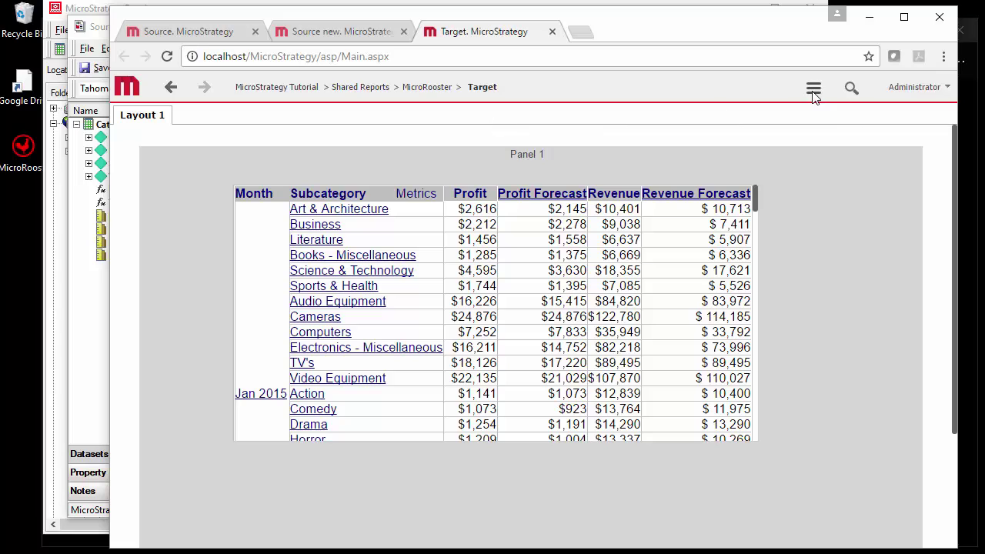
{"action": "key", "text": "ctrl+shift+Tab"}
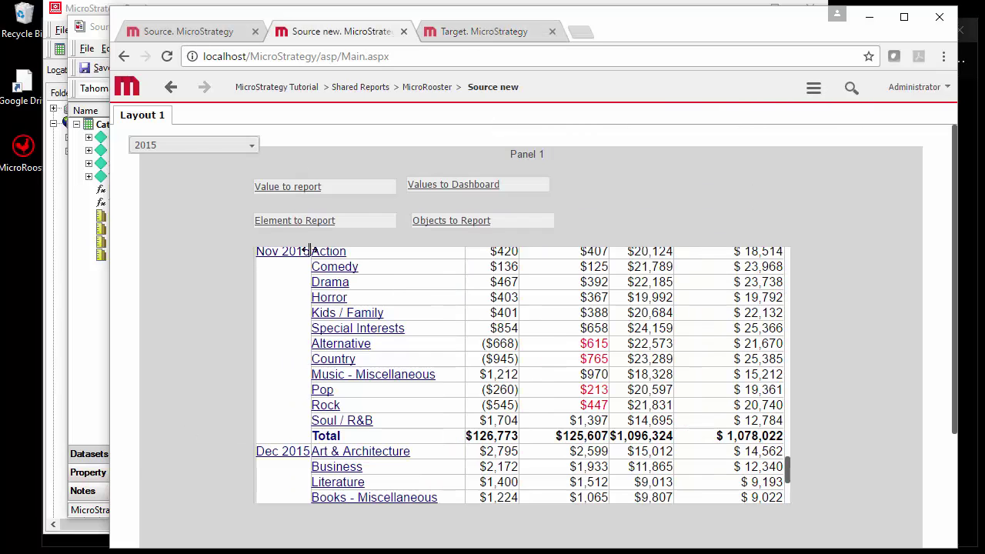
Choose 2016 and follow Values to Dashboard, then return to Source new.
{"action": "left_click", "coordinate": [221, 151]}
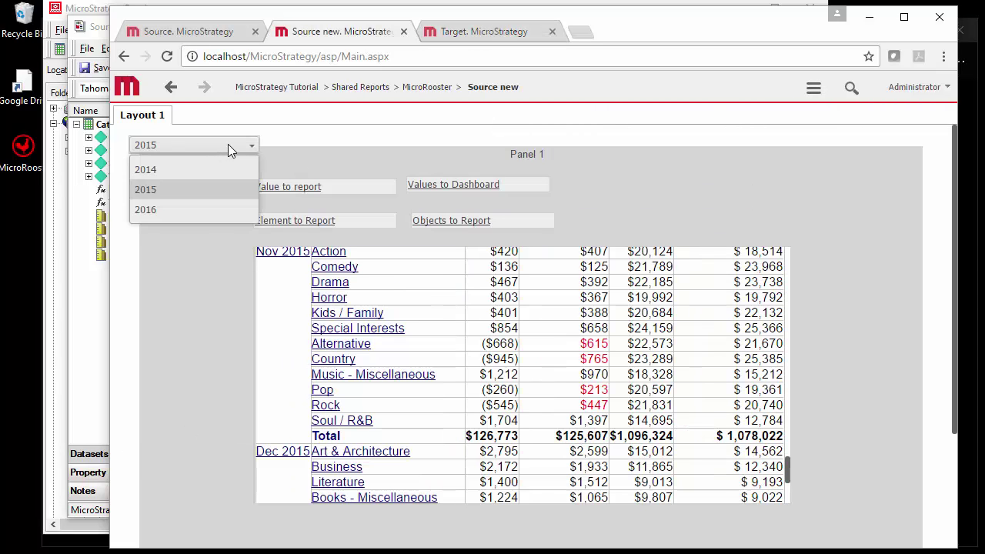
{"action": "left_click", "coordinate": [190, 209]}
{"action": "left_click", "coordinate": [433, 187]}
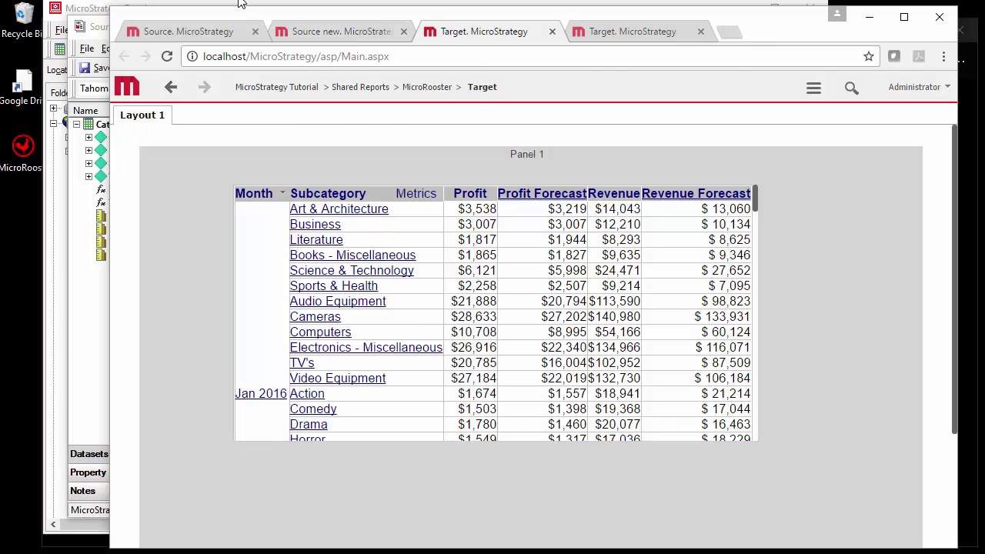
{"action": "left_click", "coordinate": [324, 31]}
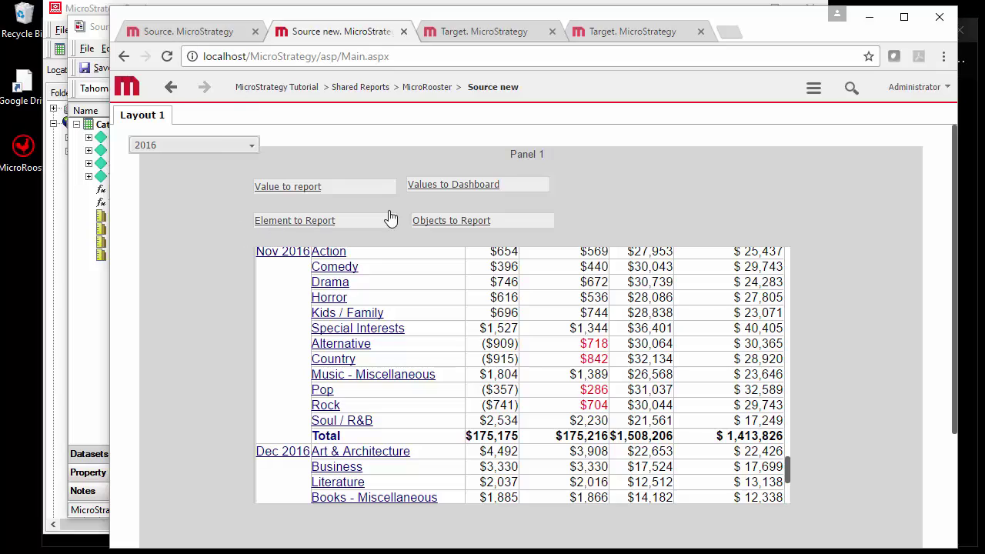